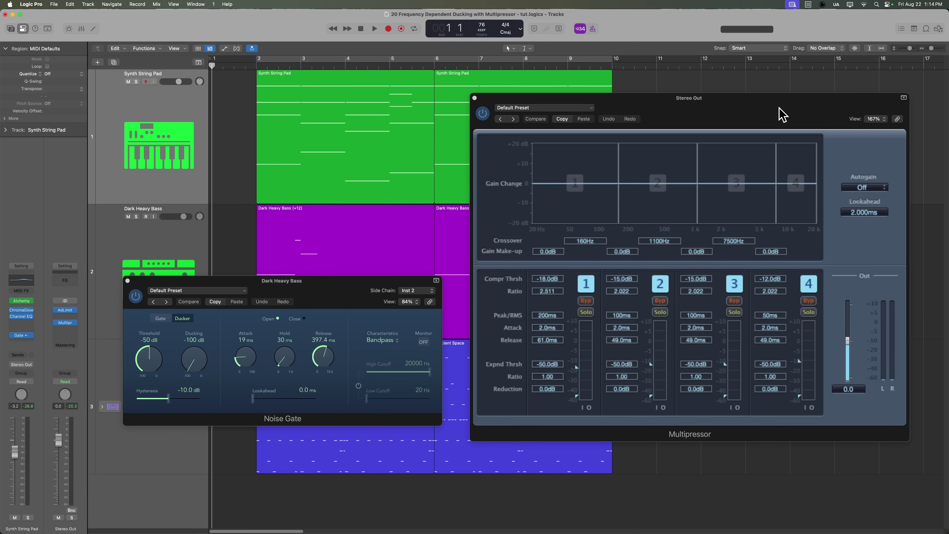
Remove the Multipressor from the Stereo Out insert, leaving it on No Plug-in
left_click(475, 98)
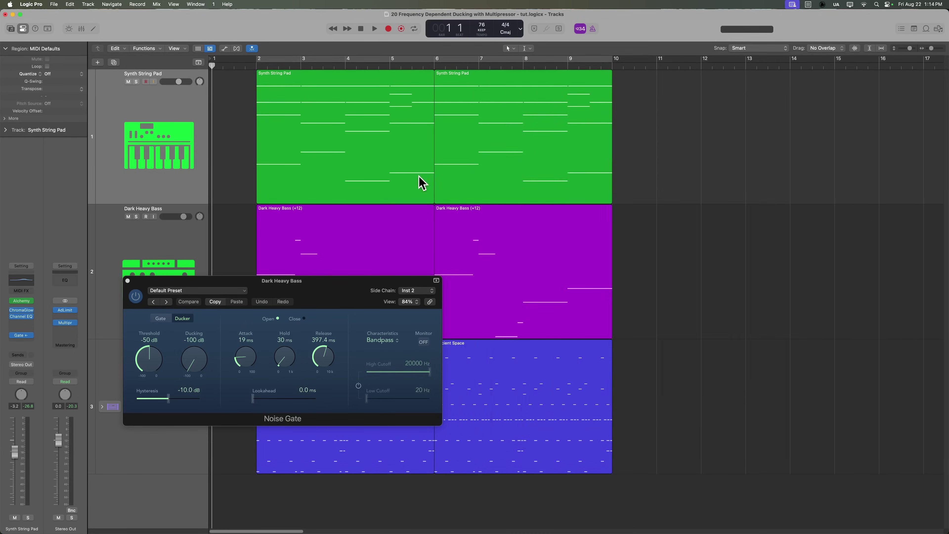
left_click(74, 327)
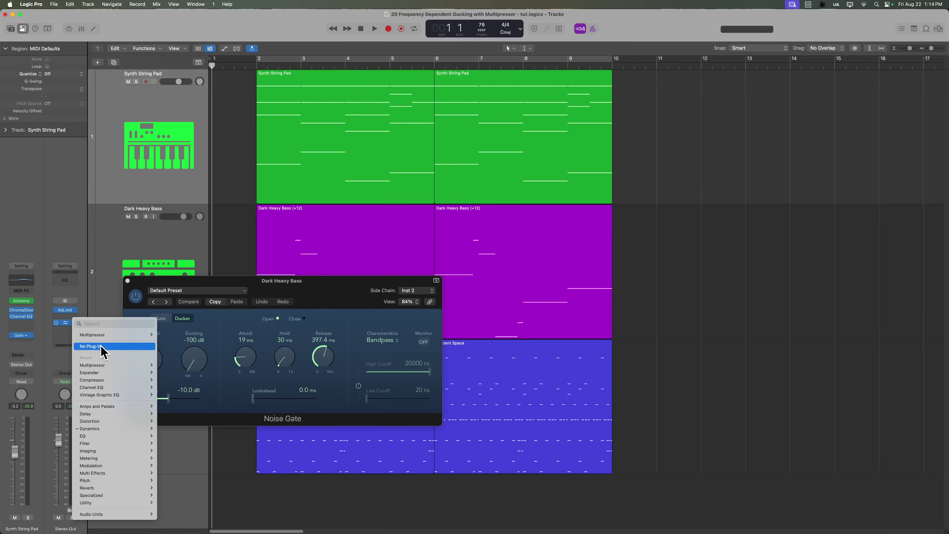
left_click(101, 343)
left_click_drag(308, 290, 733, 140)
Turn on Cycle and select the Synth String Pad and Dark Heavy Bass regions
key("c")
left_click(226, 149)
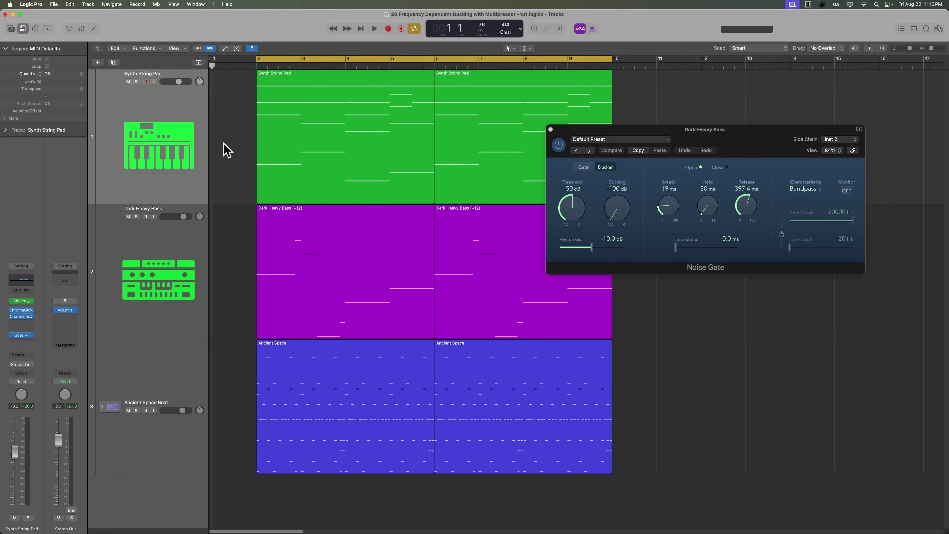
left_click_drag(229, 146, 465, 138)
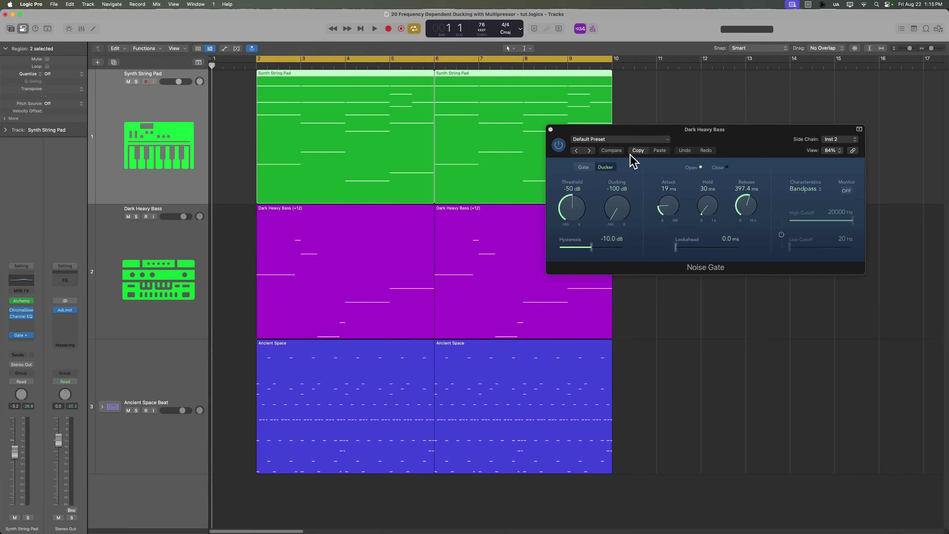
left_click_drag(228, 239, 467, 258)
Play the cycle to hear the bass ducking, then stop and check the gate's side-chain source
key("space")
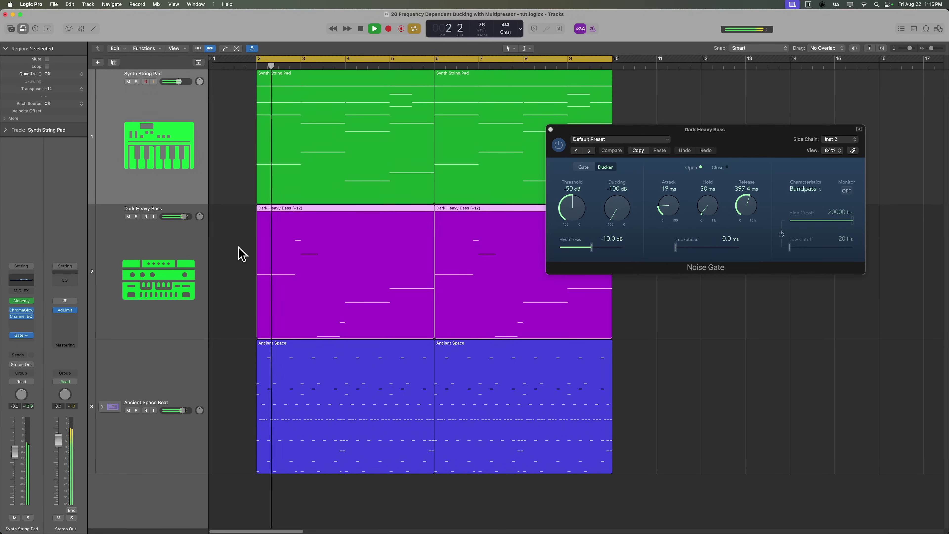
left_click(149, 269)
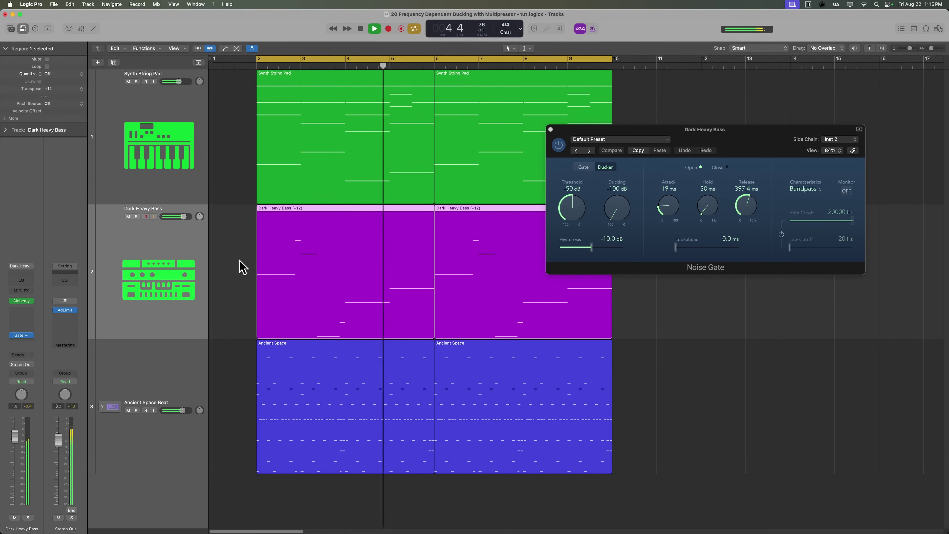
key("space")
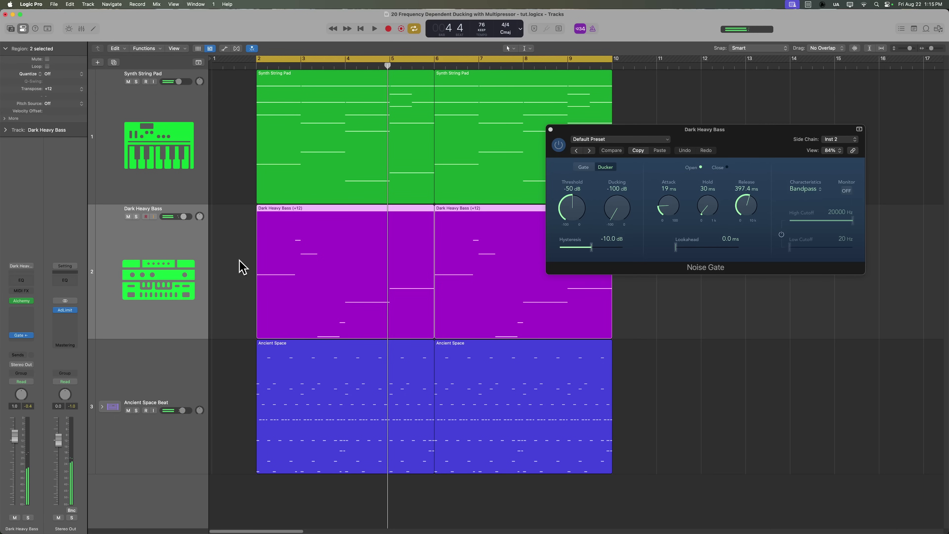
left_click(848, 139)
Keep Kick 1 – Ancient Space as side chain, set the bass Noise Gate to Gate, and audition
left_click(859, 141)
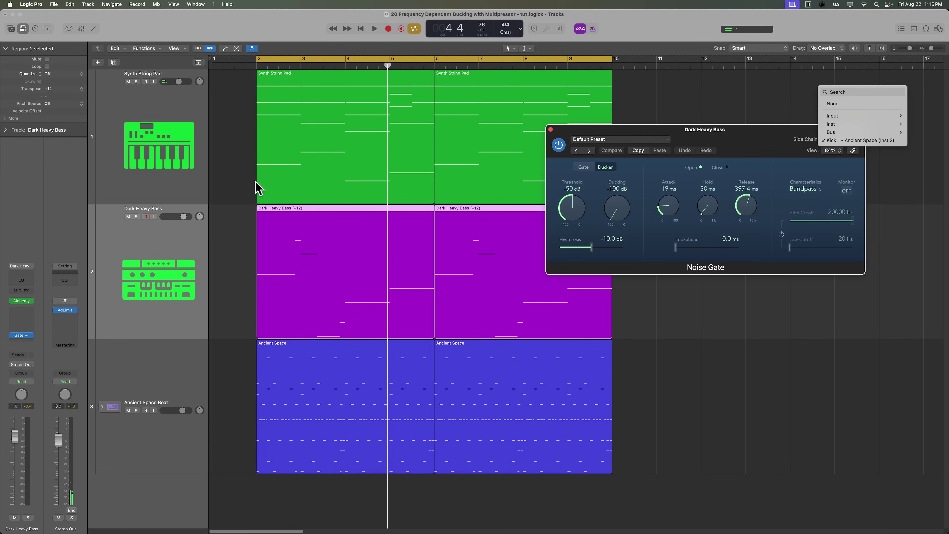
left_click(231, 296)
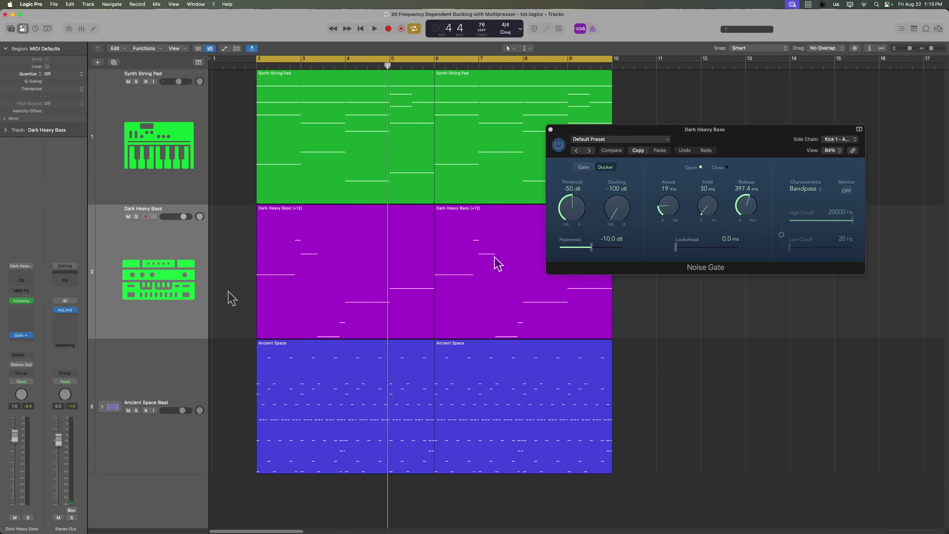
left_click(584, 167)
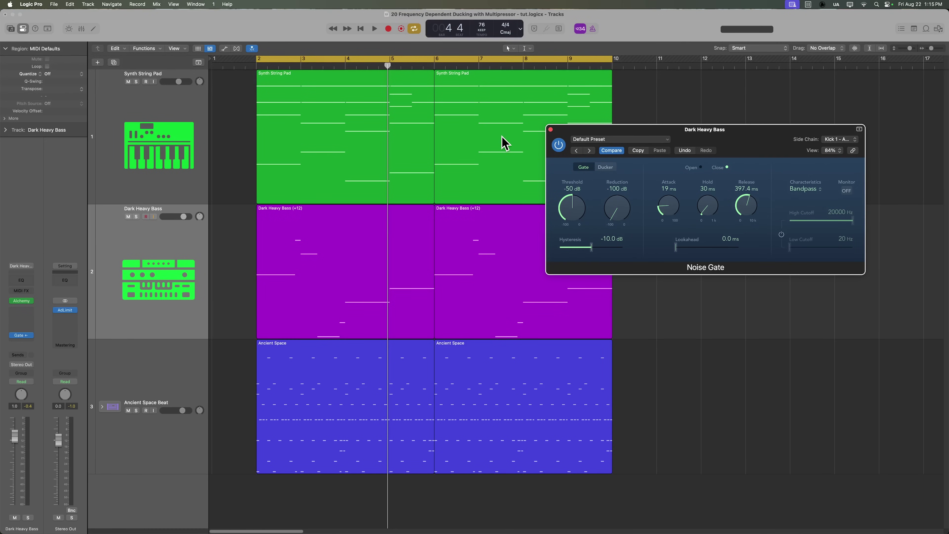
key("space")
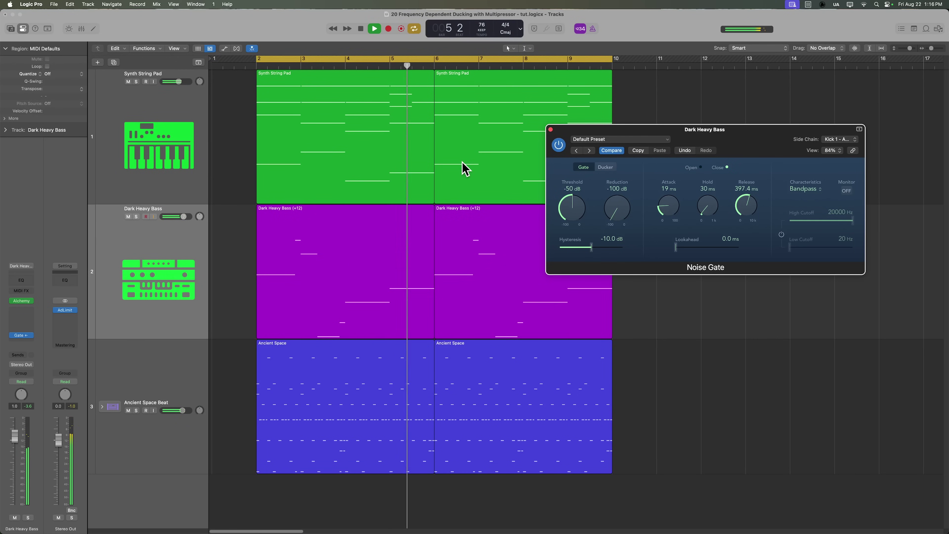
key("space")
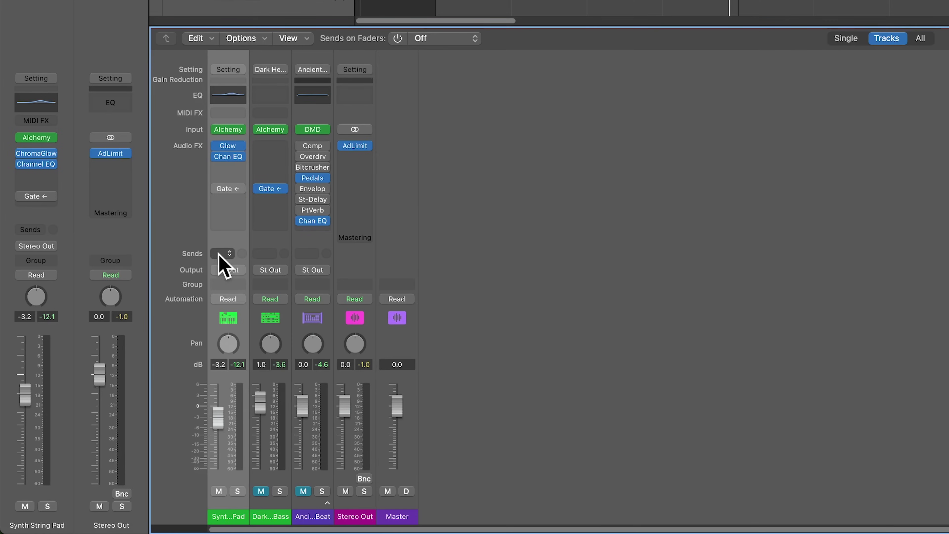
Add Bus 5, Bus 6 and Bus 7 sends on Synth String Pad, creating three aux channels
left_click(221, 253)
mouse_move(278, 364)
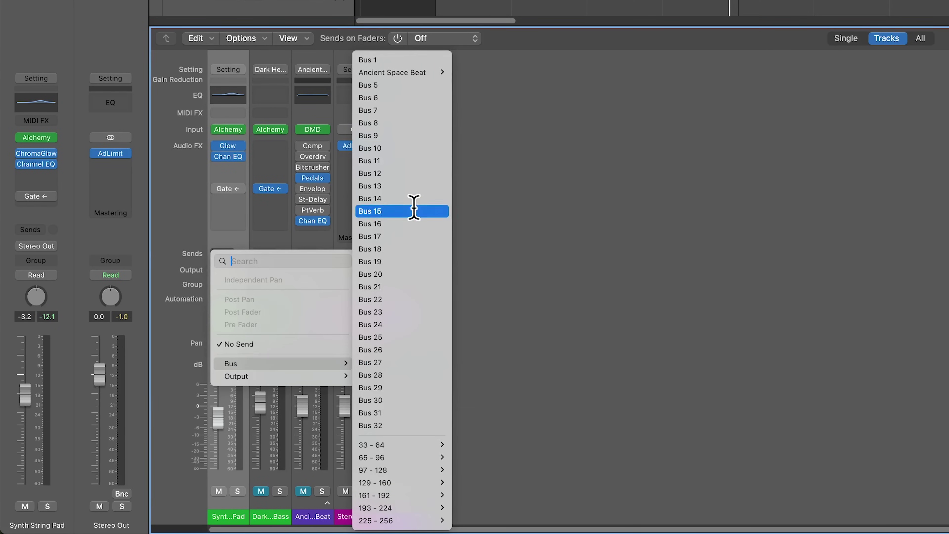
left_click(414, 87)
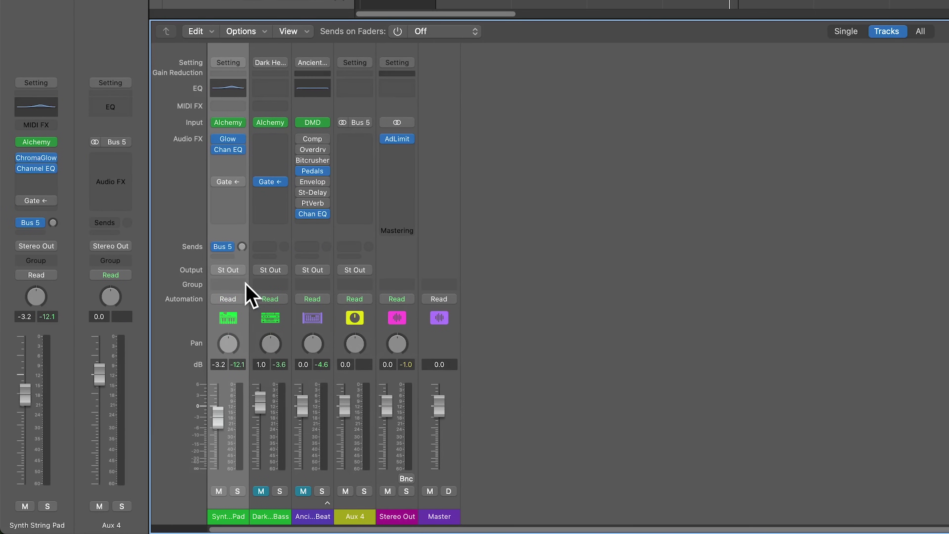
left_click(226, 256)
mouse_move(260, 366)
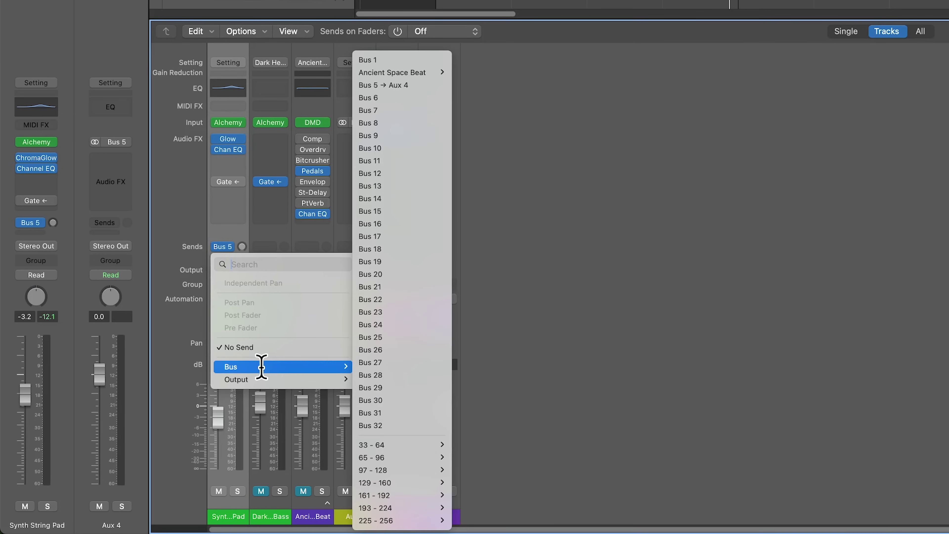
left_click(394, 98)
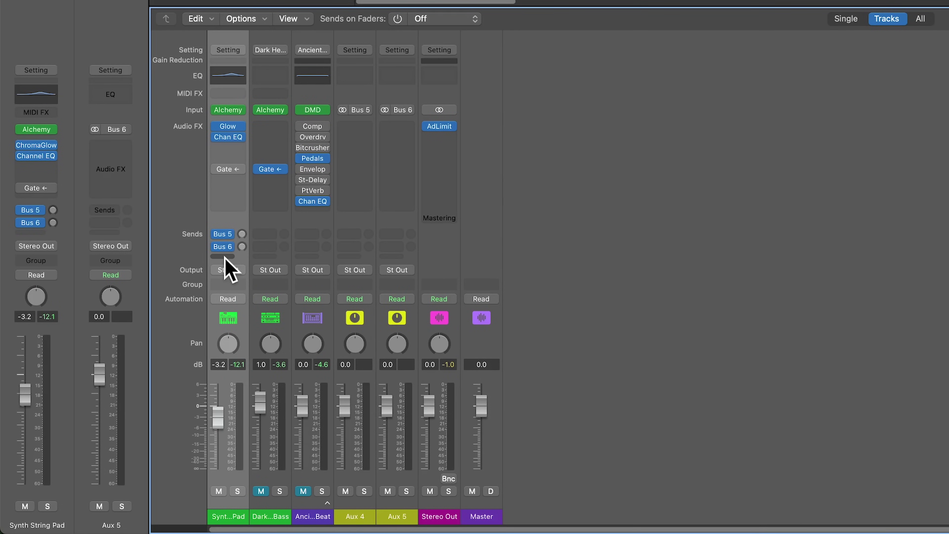
left_click(225, 257)
mouse_move(263, 365)
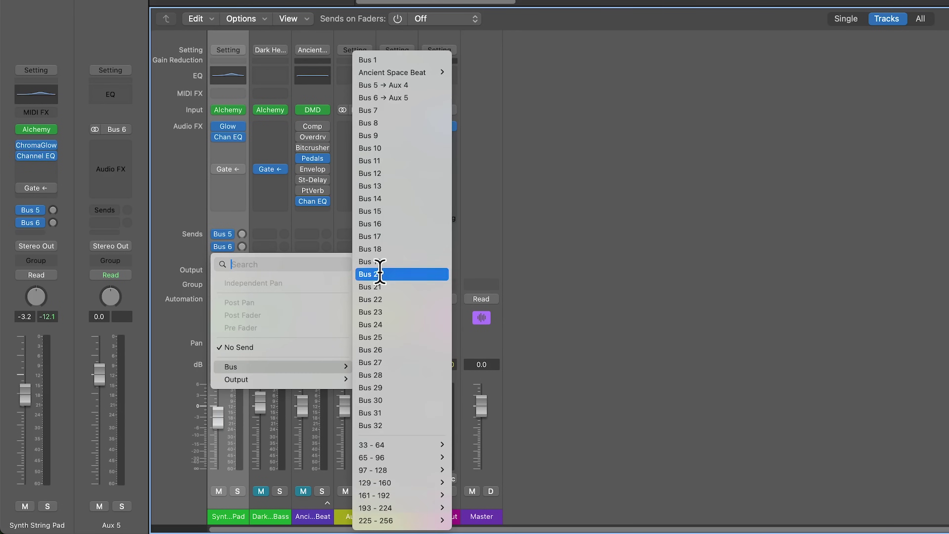
left_click(433, 111)
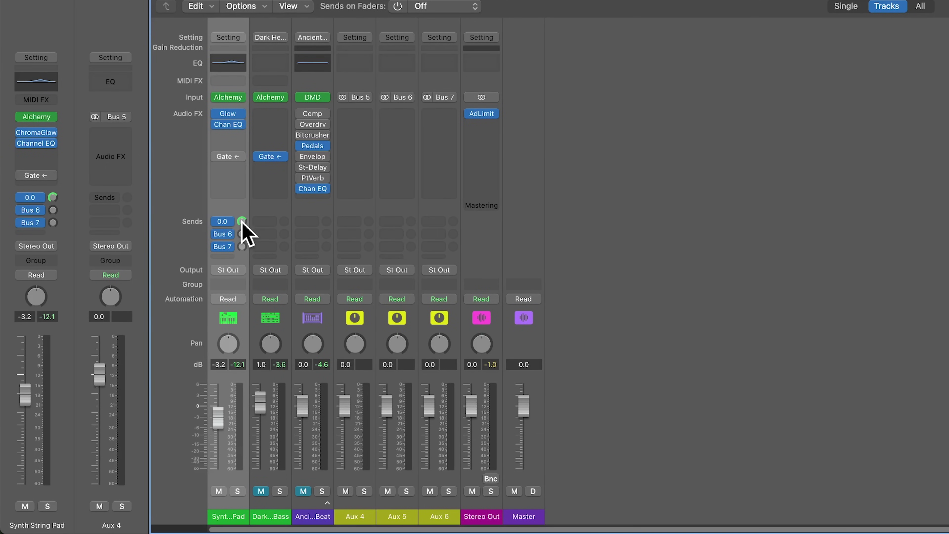
Set the Bus 6 and Bus 7 sends to 0 dB and move the Low, Mid, High auxes beside the pad
left_click(242, 234, "alt")
left_click(243, 247, "alt")
left_click(368, 521)
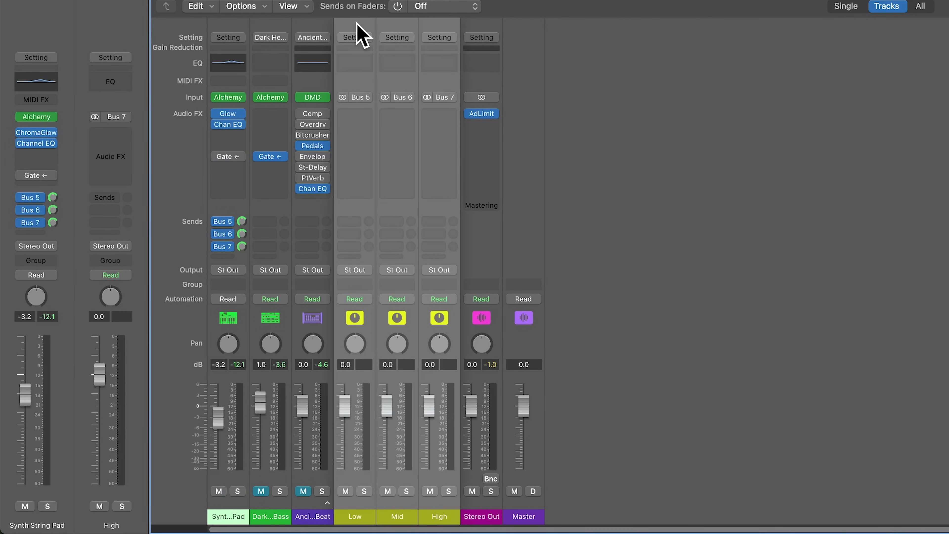
left_click_drag(360, 36, 278, 43)
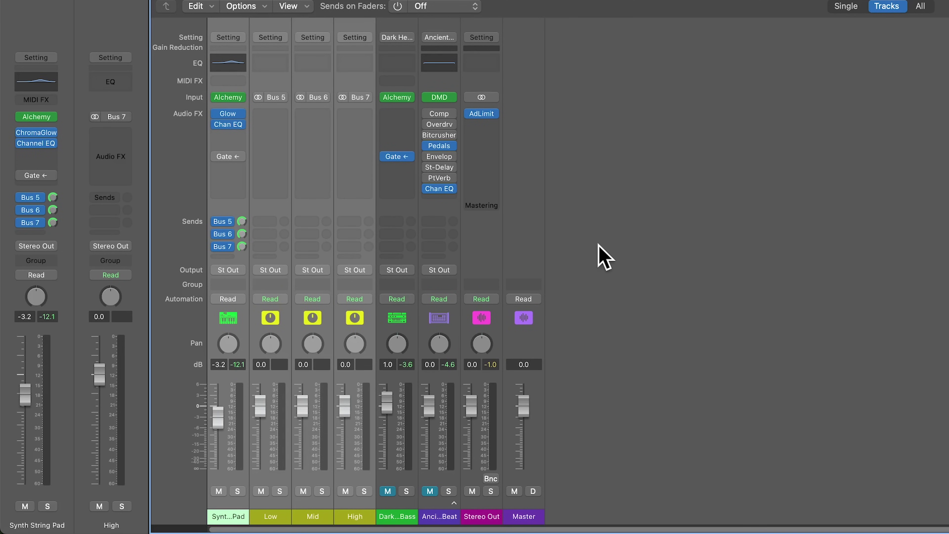
Make the Synth String Pad's Bus 5, Bus 6 and Bus 7 sends pre-fader
left_click(275, 515)
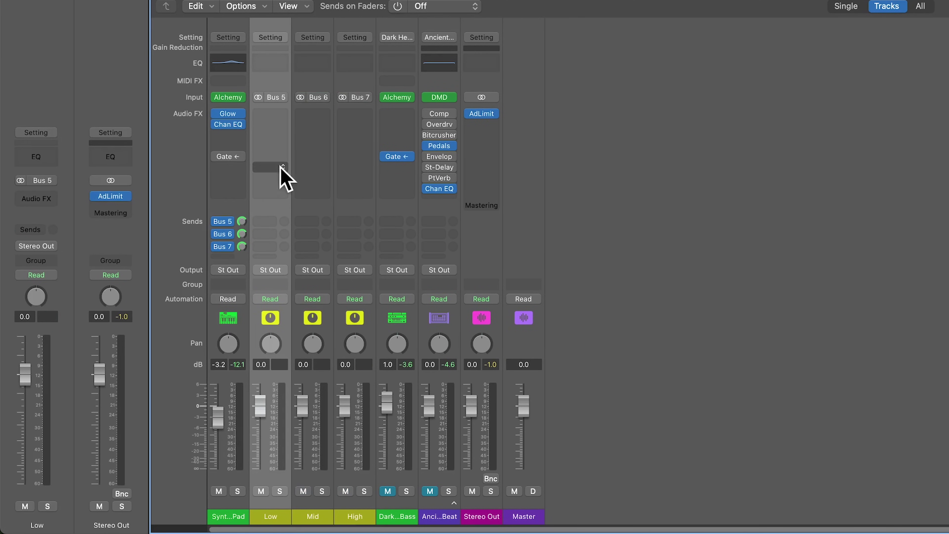
key("s")
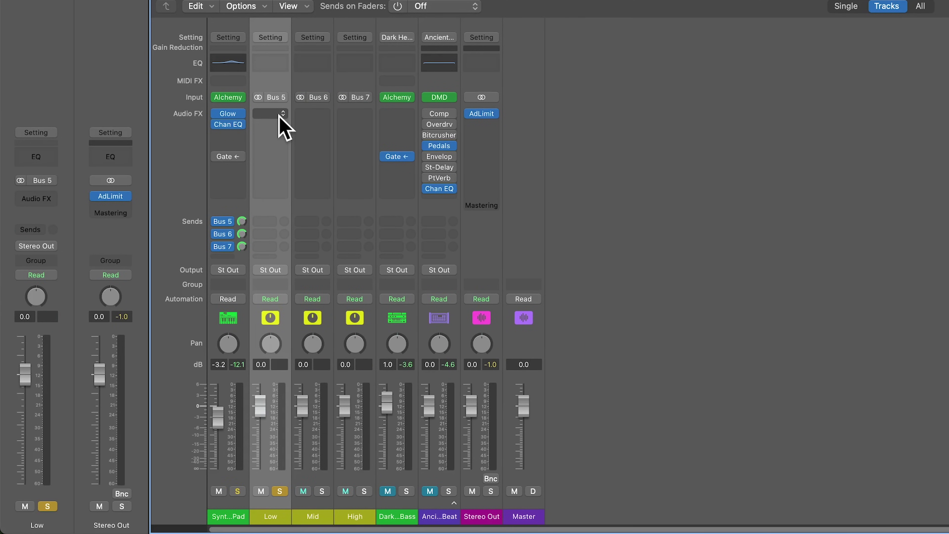
key("s")
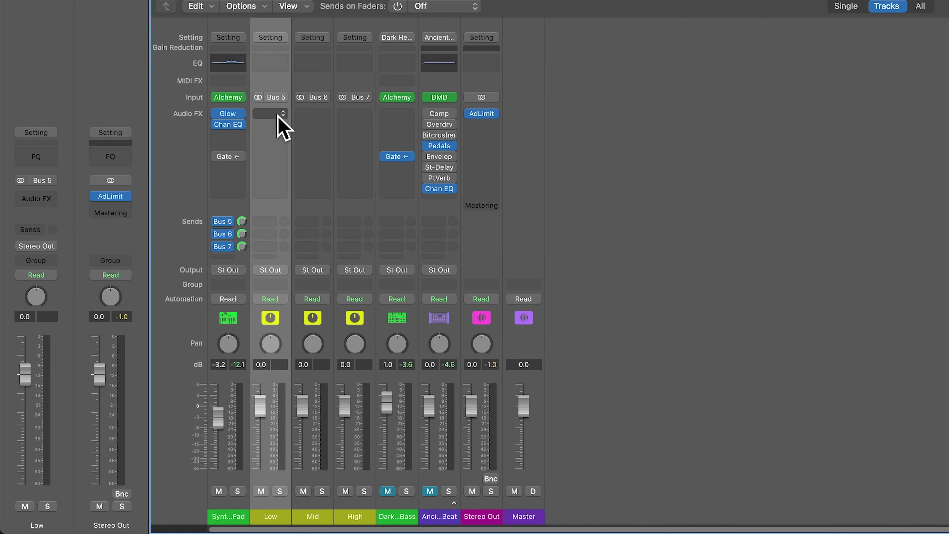
left_click(229, 222)
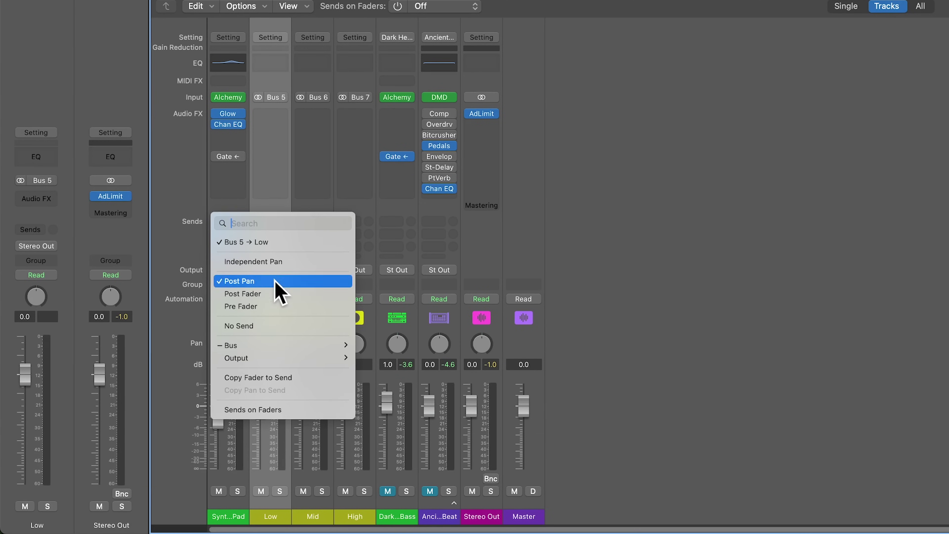
left_click(275, 307)
left_click(235, 234)
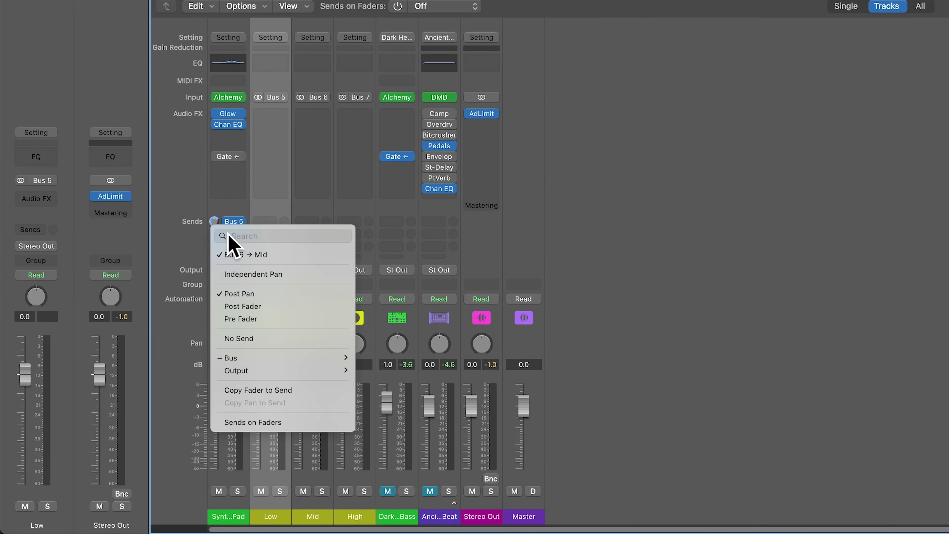
left_click(263, 321)
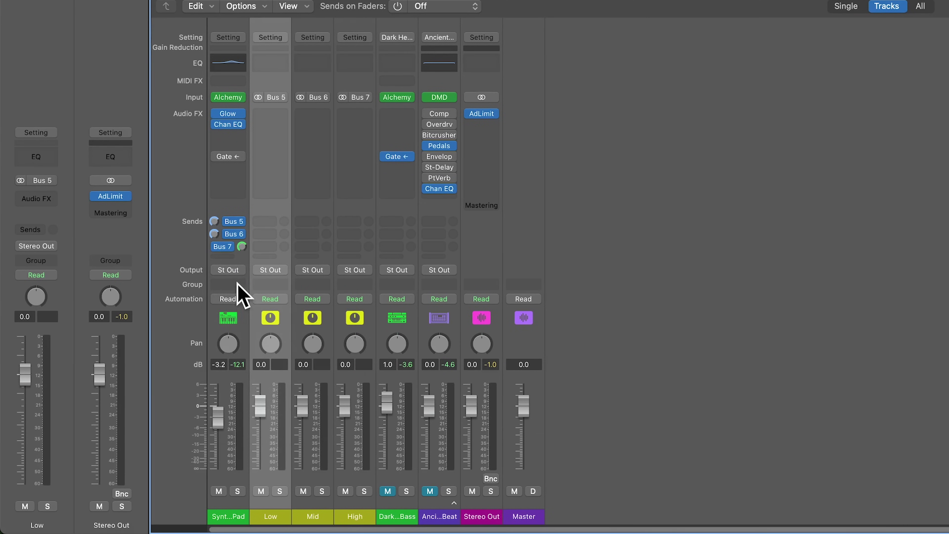
left_click(224, 246)
left_click(261, 346)
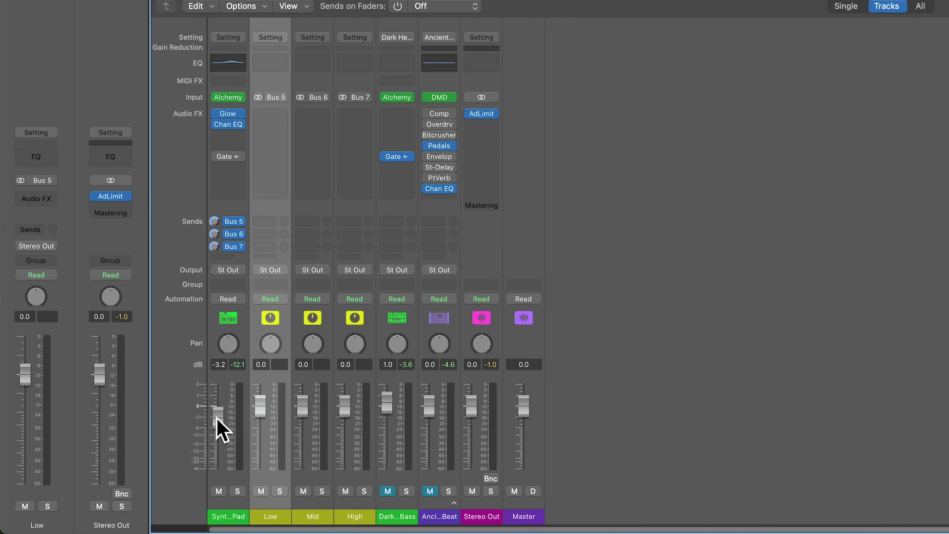
Pull the Synth String Pad fader to -∞ dB and mute the Mid and High channels
left_click_drag(218, 424, 218, 469)
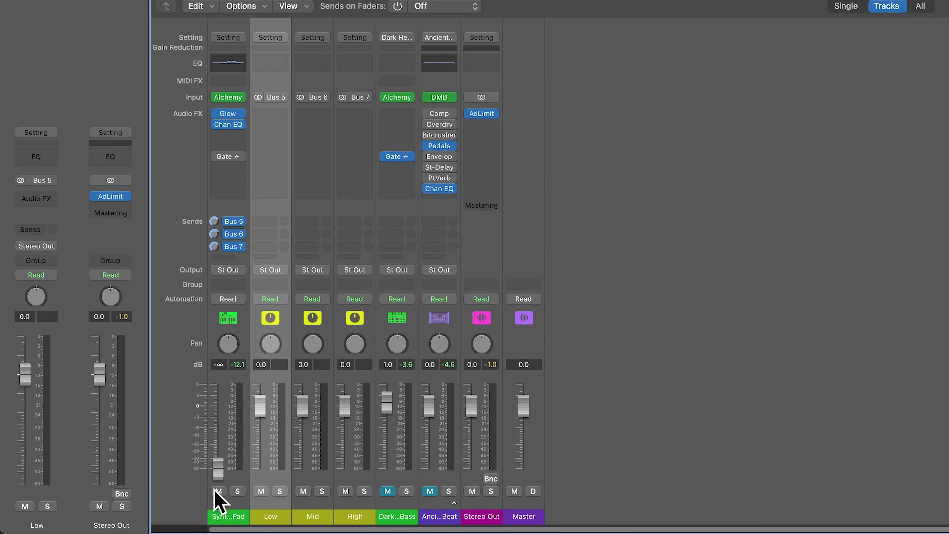
left_click_drag(271, 515, 364, 512)
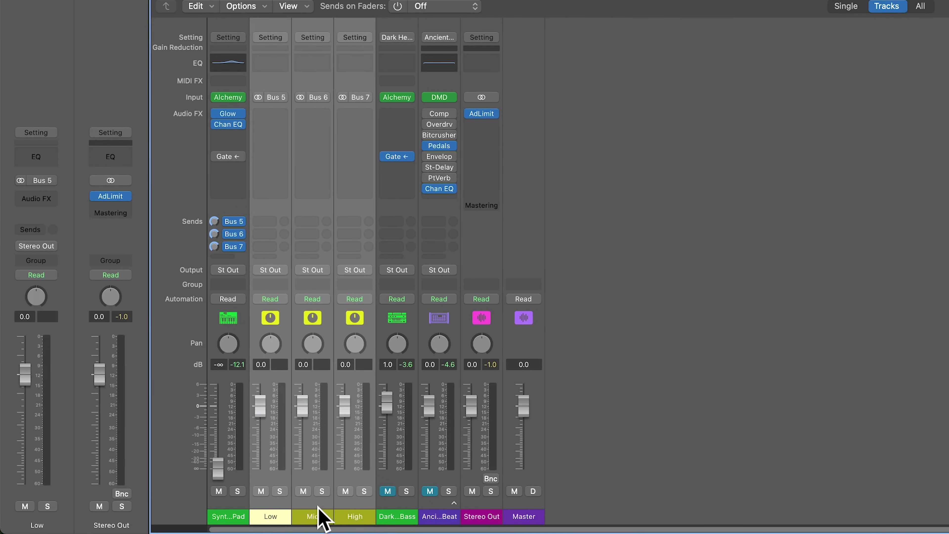
left_click(312, 516)
left_click(346, 491)
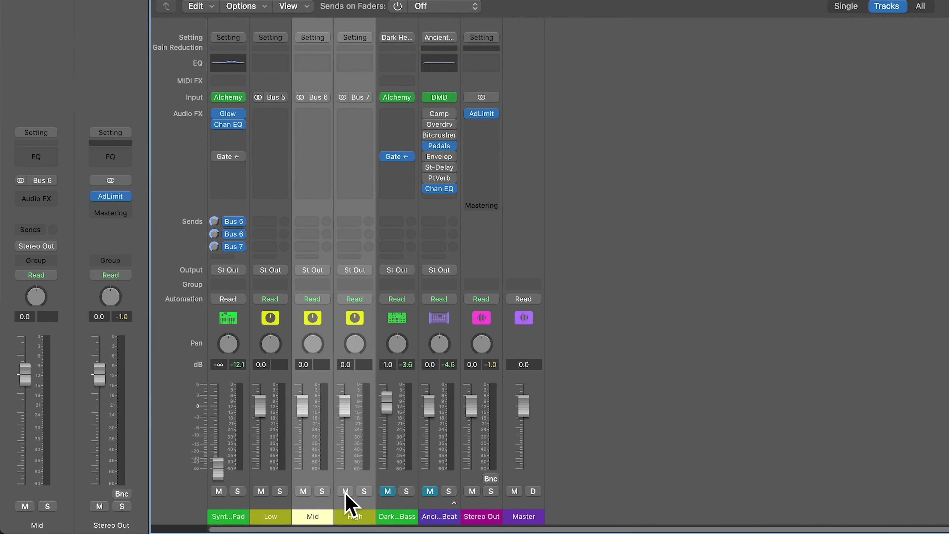
left_click(303, 491)
left_click(277, 516)
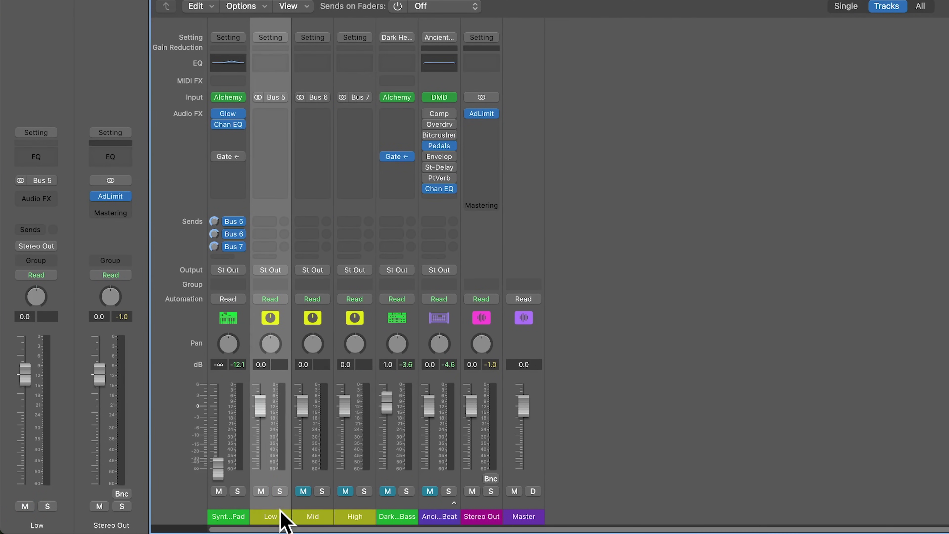
Insert a stereo Multipressor (Dynamics) on the Low channel
left_click(276, 116)
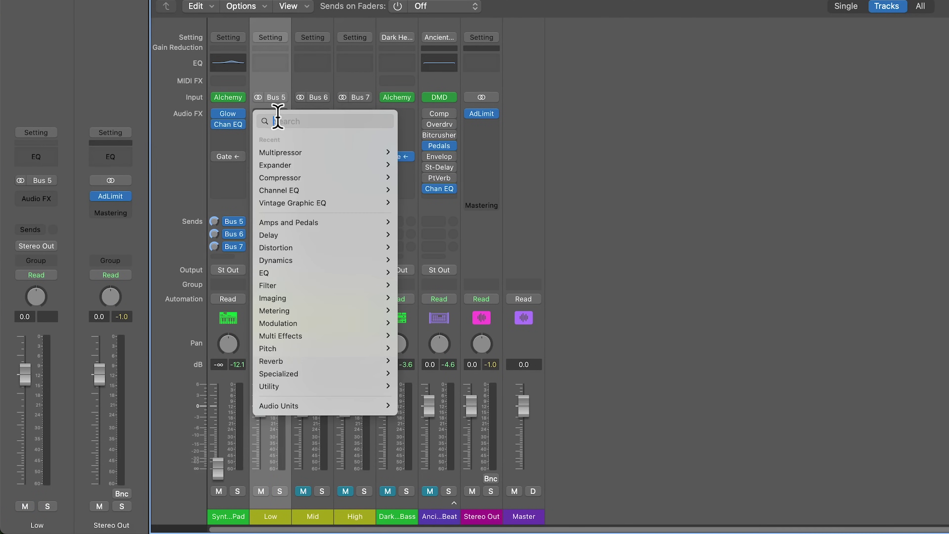
mouse_move(322, 259)
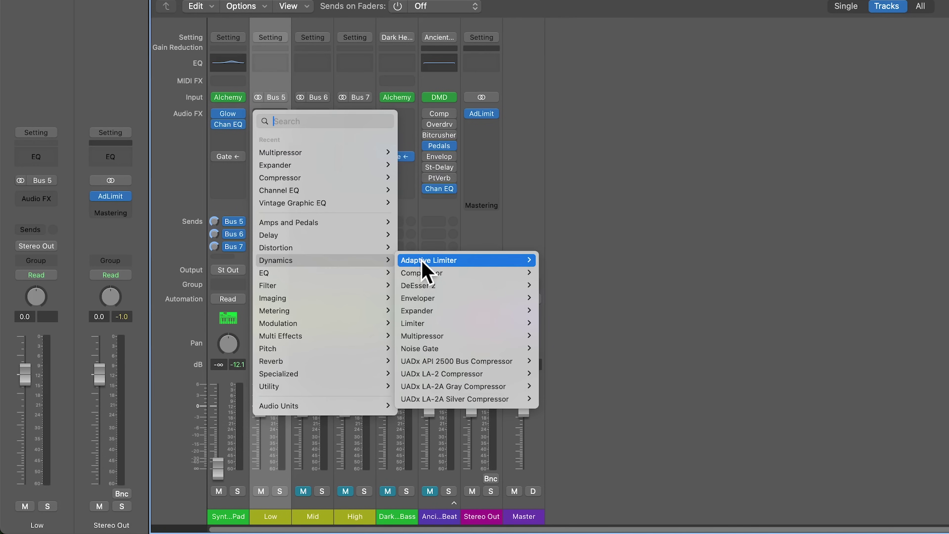
mouse_move(463, 336)
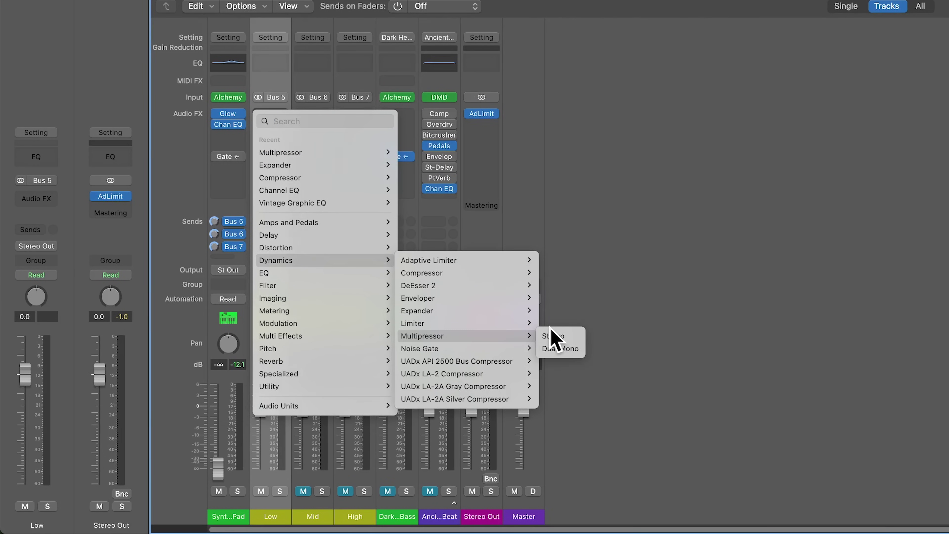
left_click(561, 336)
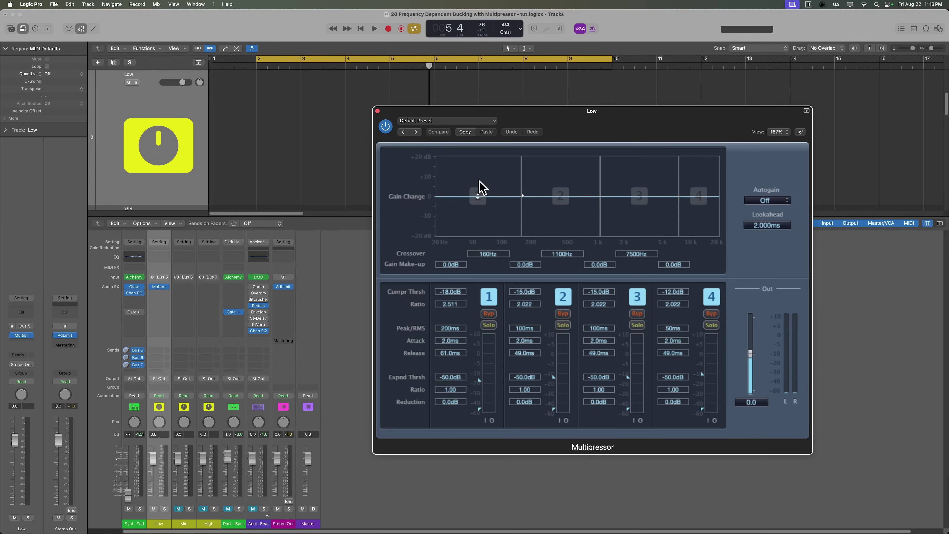
Bypass Multipressor bands 1–4, switch band 4 off entirely, and start playback
left_click(489, 314)
left_click(563, 314)
left_click(637, 314)
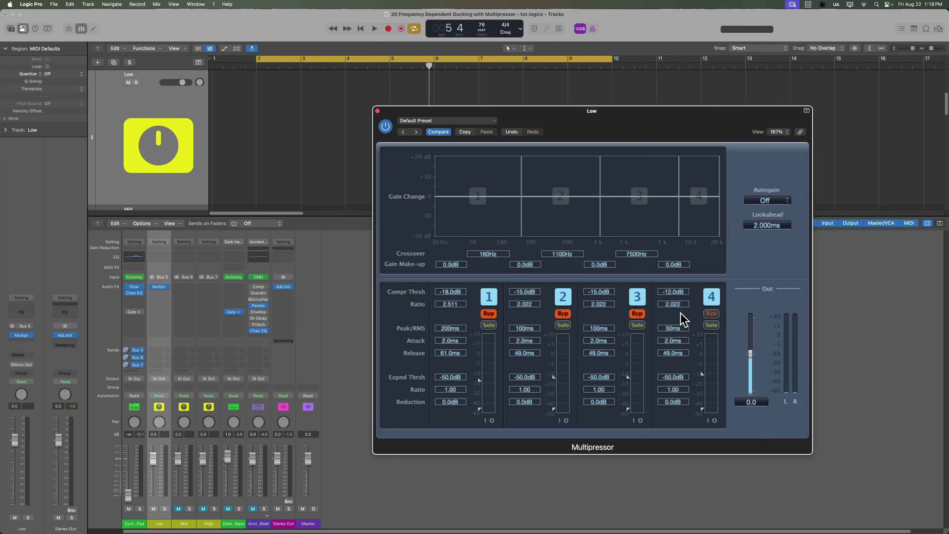
left_click(710, 315)
left_click(712, 297)
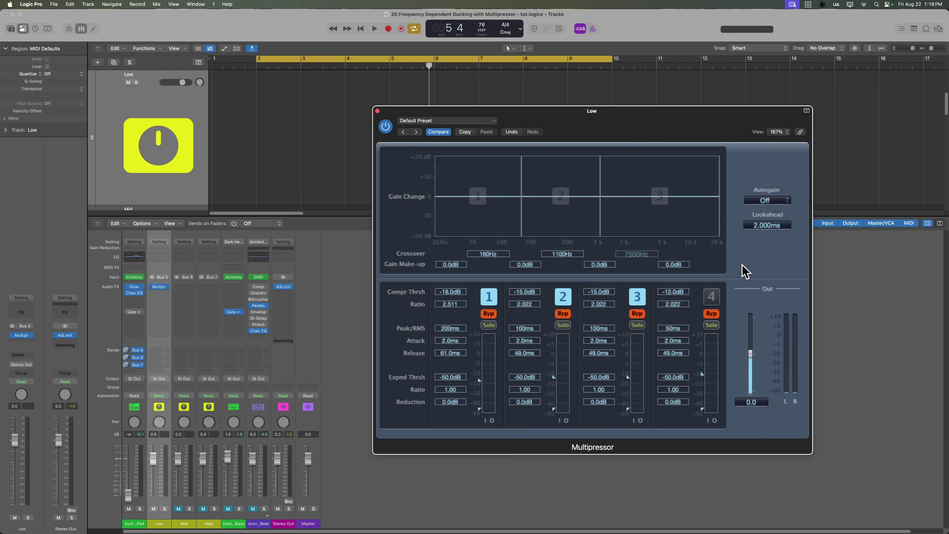
key("space")
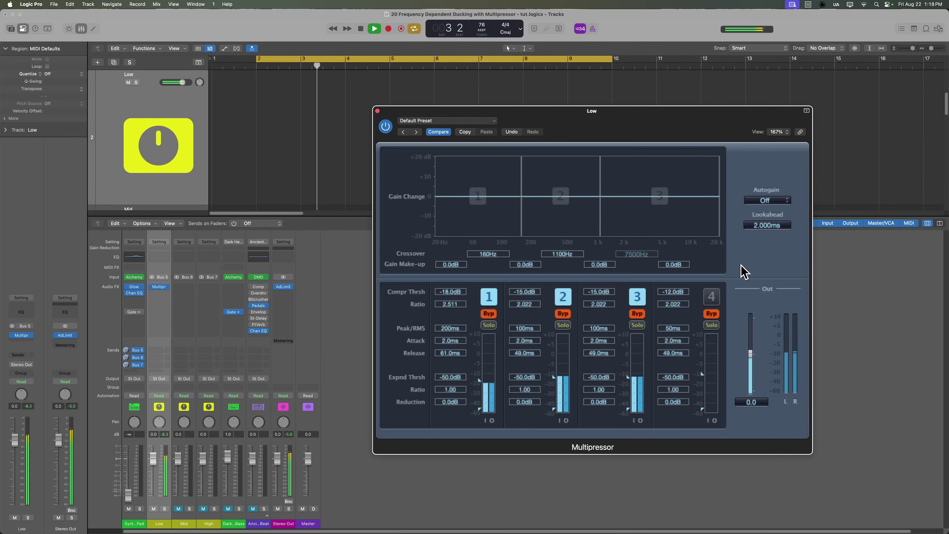
Select Low, Mid and High together and lower their faders slightly
left_click(195, 523, "shift")
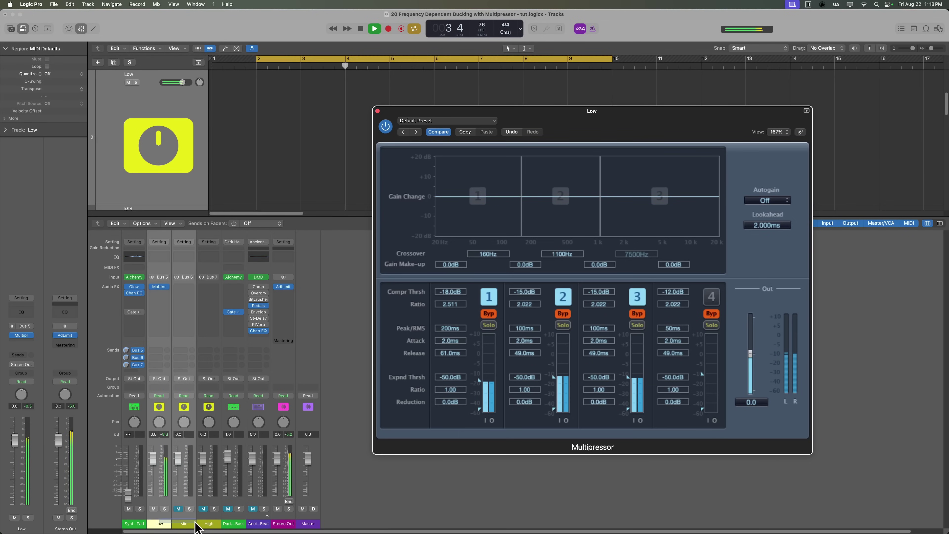
left_click(208, 523, "shift")
left_click_drag(202, 458, 202, 462)
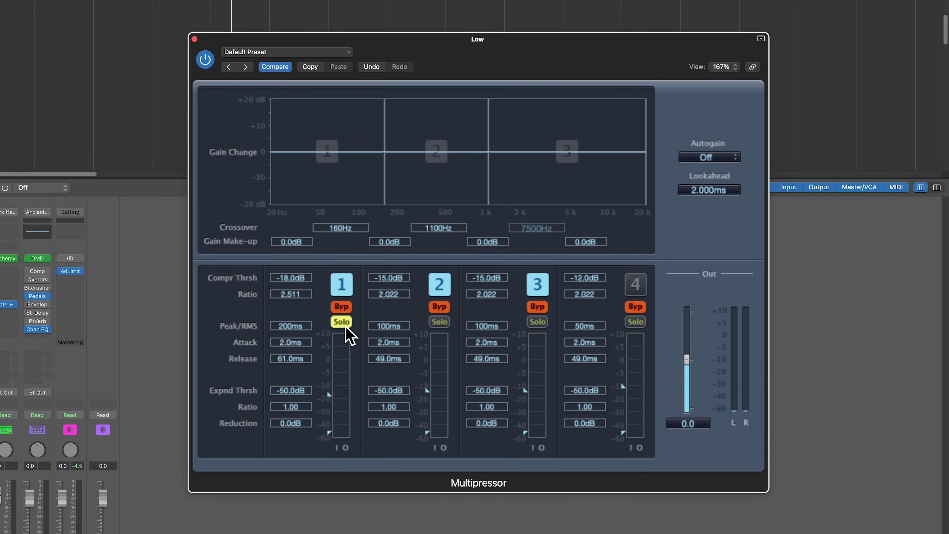
Move the Low Multipressor crossovers to 310 Hz and 770 Hz, auditioning bands 3 and 2 solo
key("space")
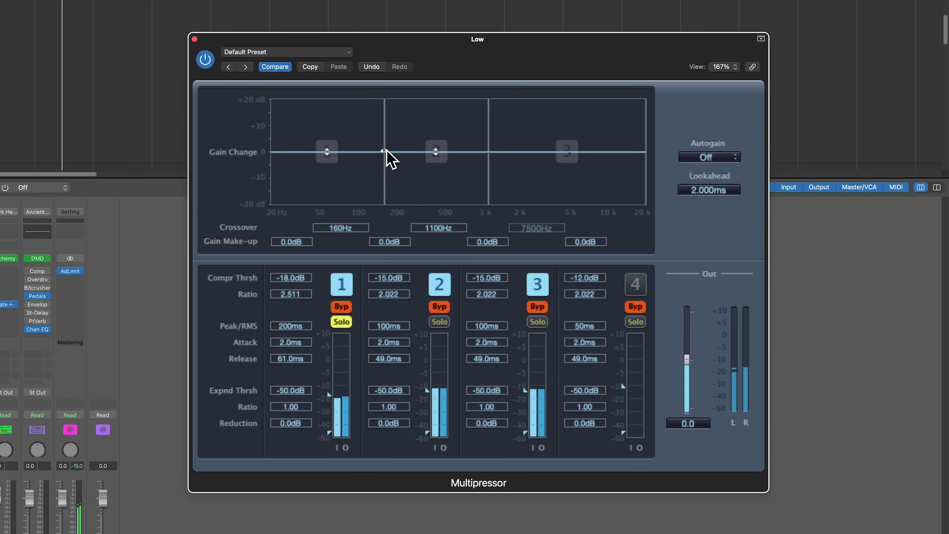
left_click_drag(384, 152, 398, 150)
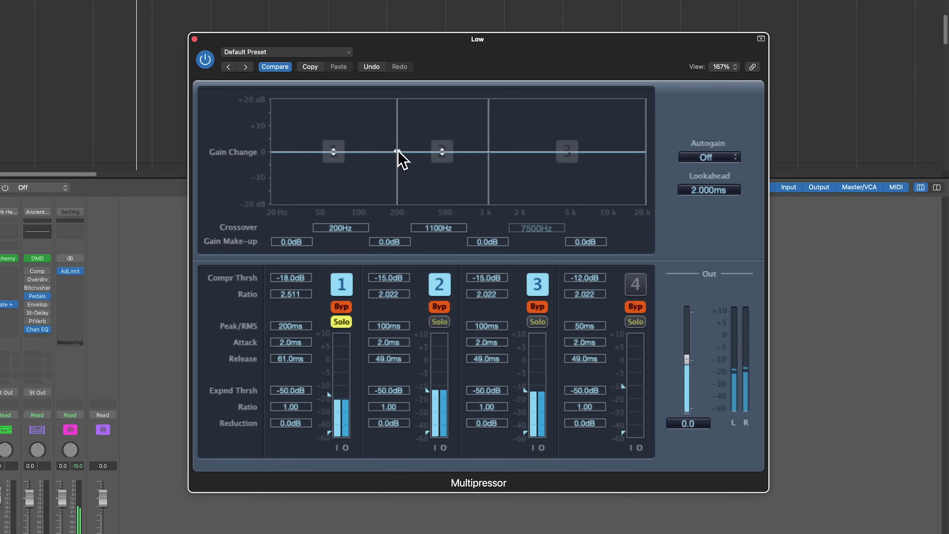
left_click_drag(399, 154, 420, 154)
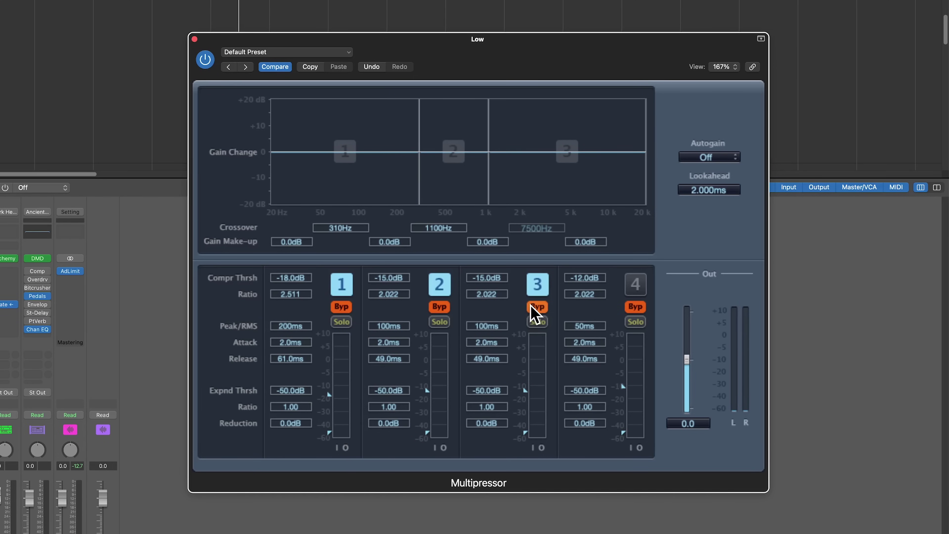
left_click(537, 323)
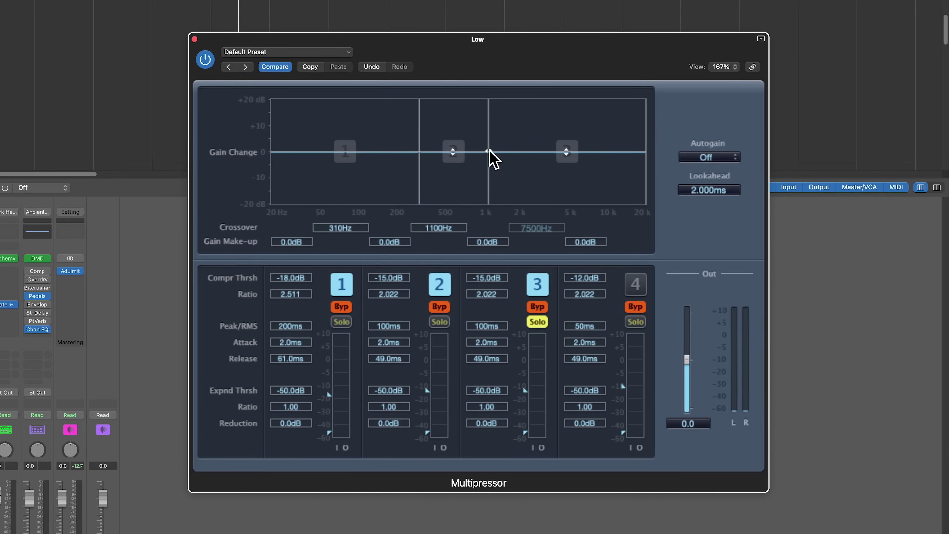
left_click_drag(489, 152, 471, 150)
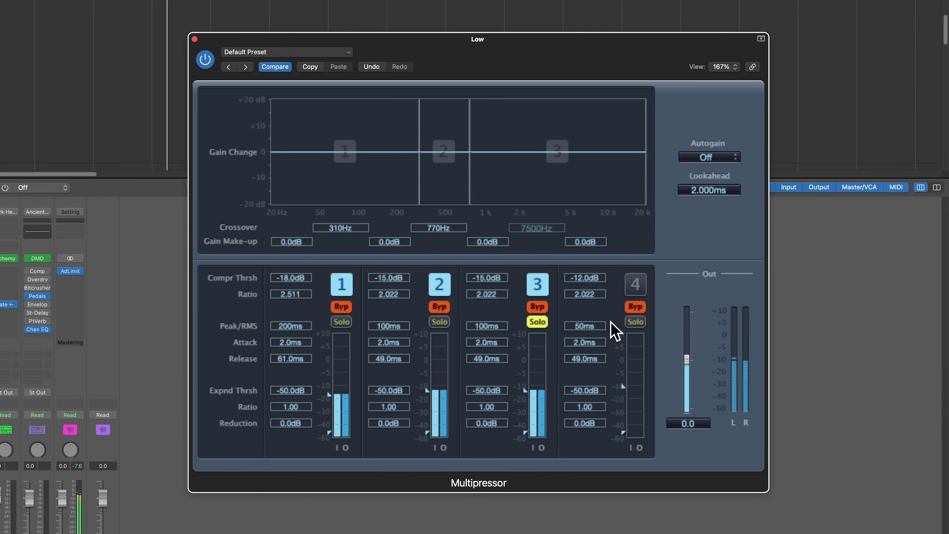
left_click(537, 323)
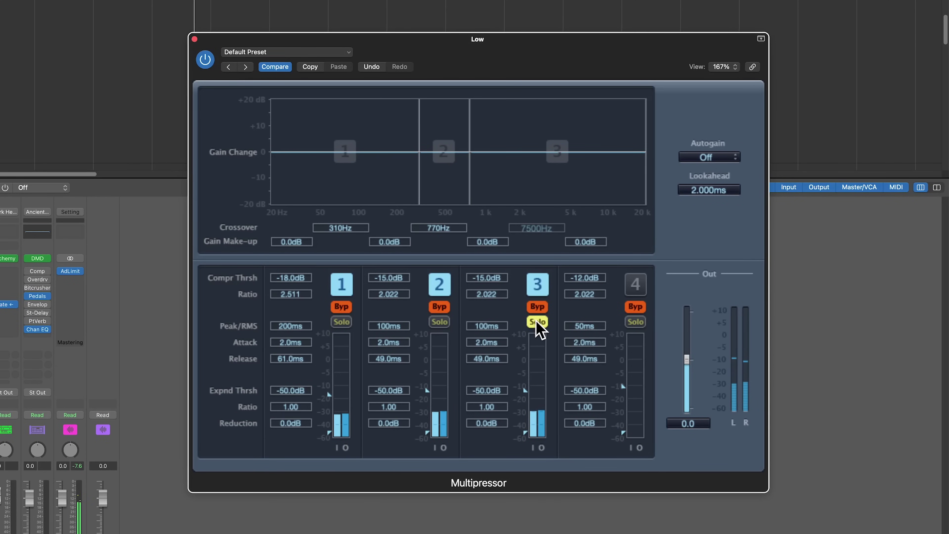
left_click(438, 321)
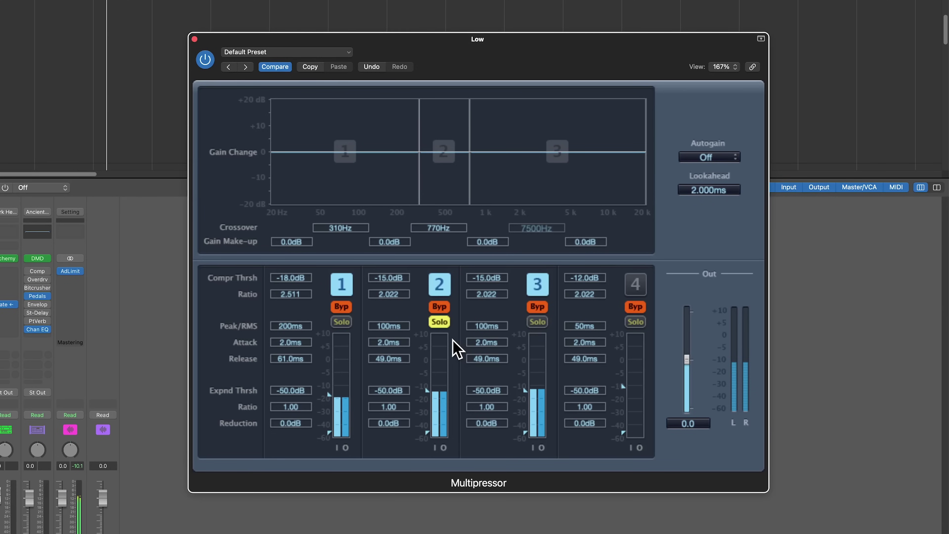
key("space")
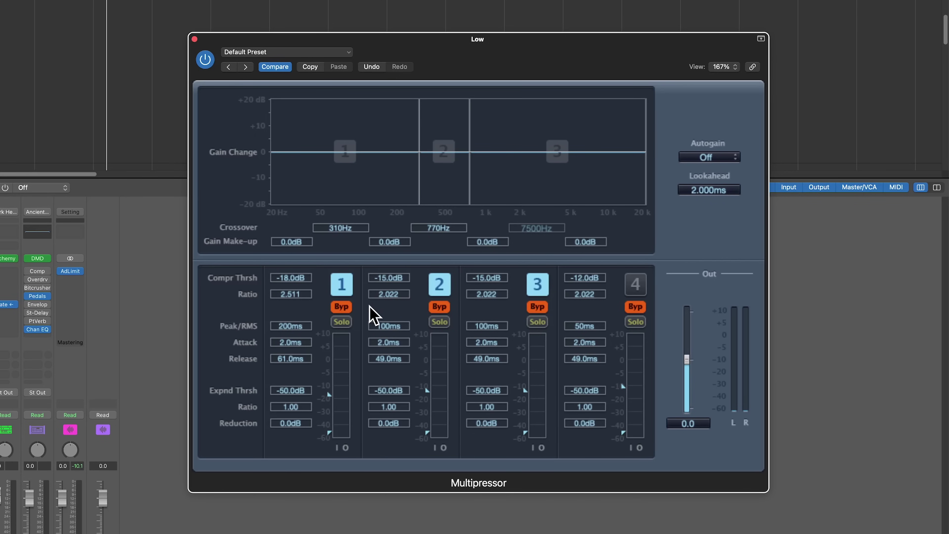
Solo band 1 on Low's Multipressor, then copy it to Mid (band 2 solo) and High (band 3 solo)
left_click(341, 322)
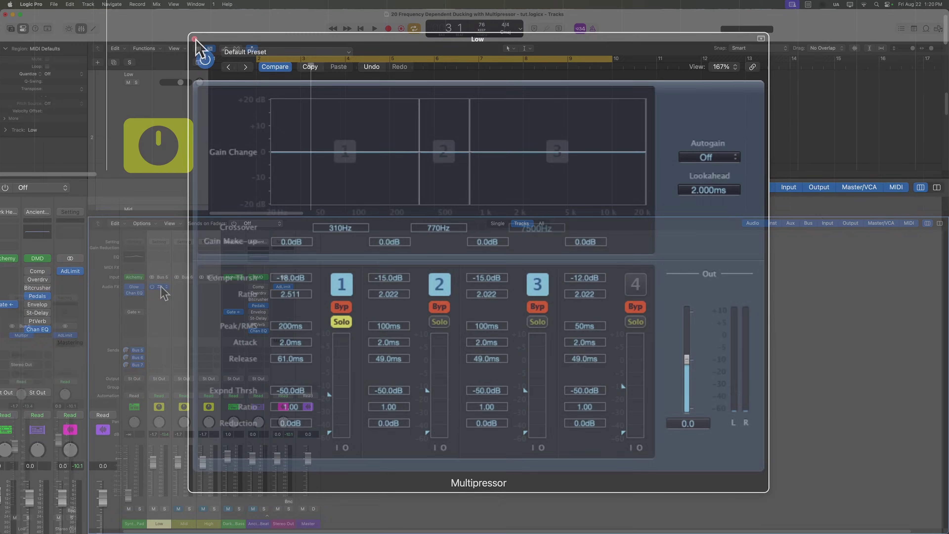
left_click_drag(157, 287, 184, 286)
left_click(184, 286)
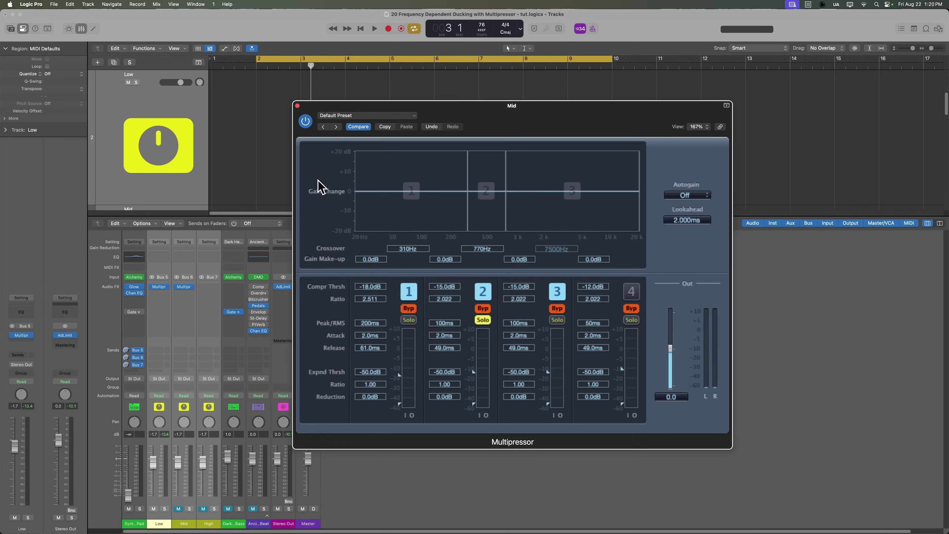
left_click(297, 106)
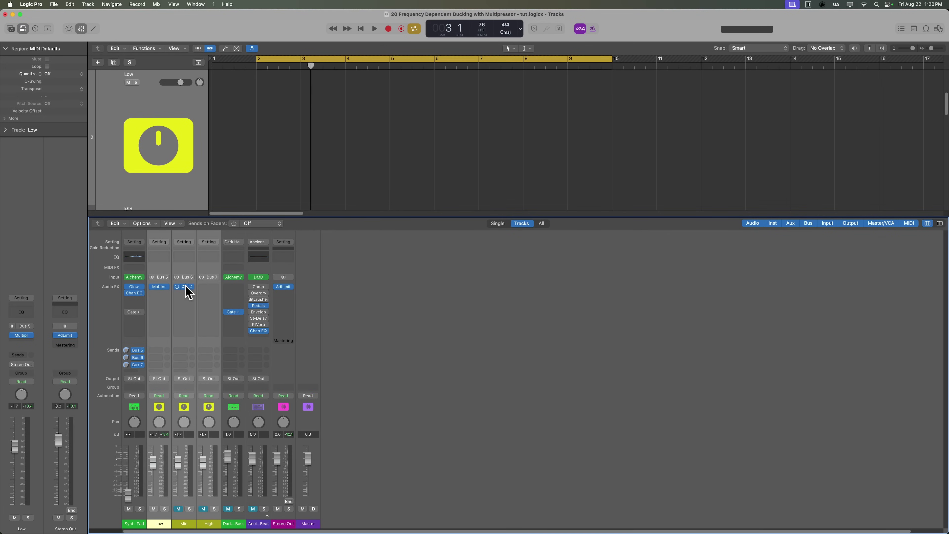
left_click_drag(197, 286, 208, 288)
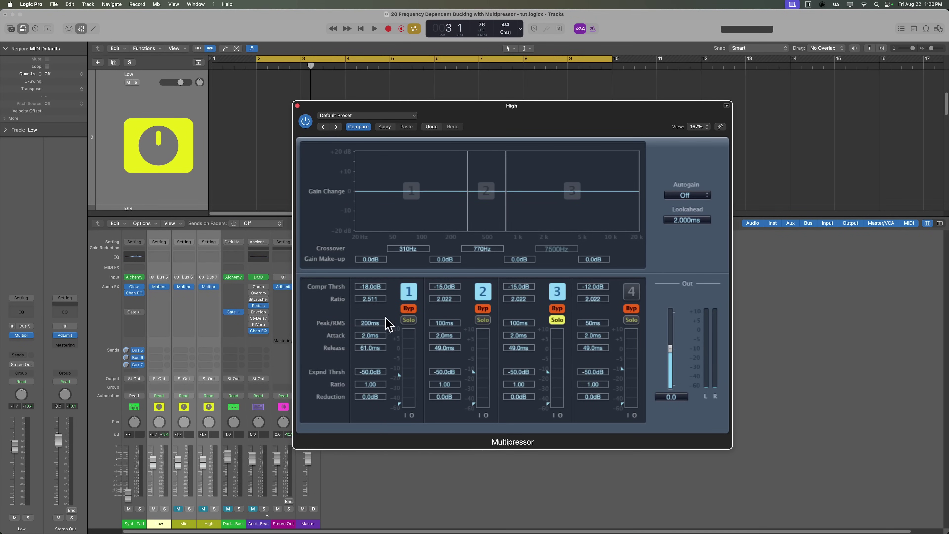
left_click(297, 106)
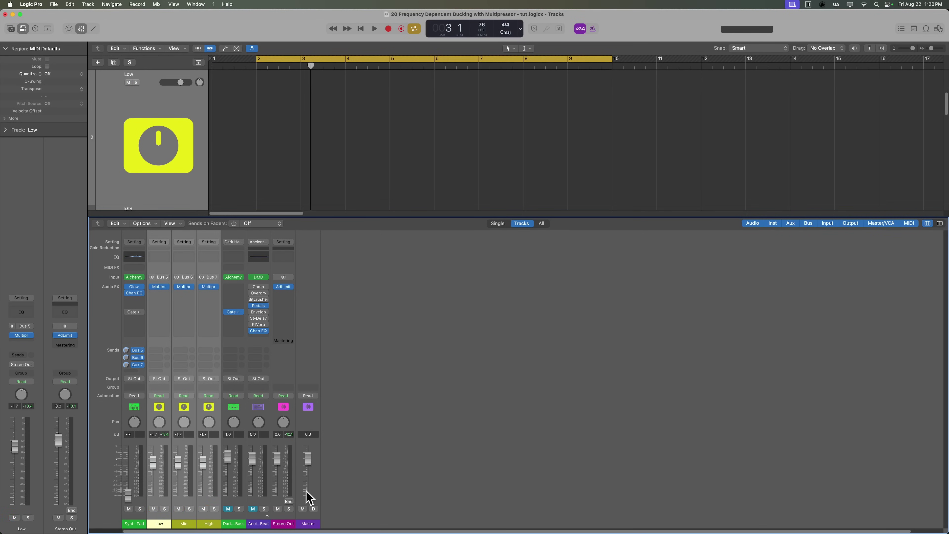
Move the Synth String Pad's Noise Gate to the Low channel and copy it onto High
key("space")
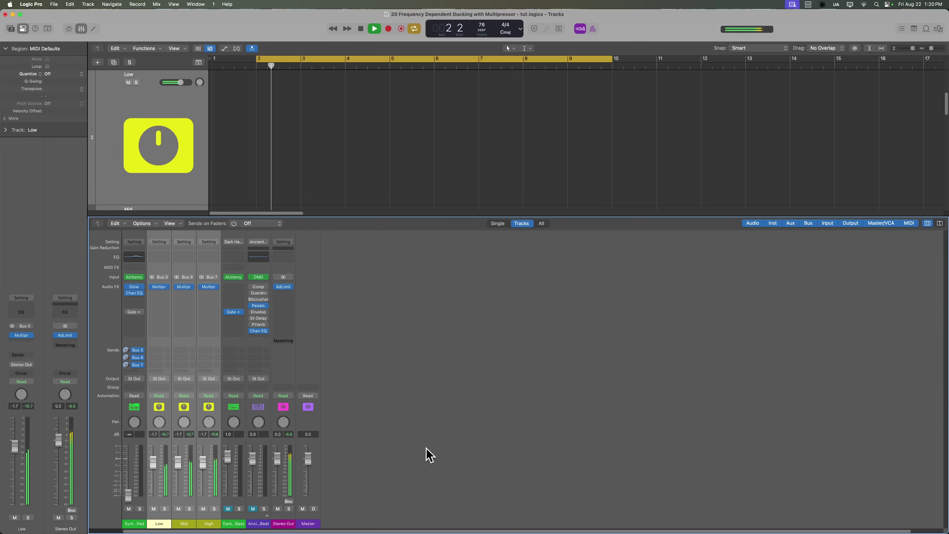
key("space")
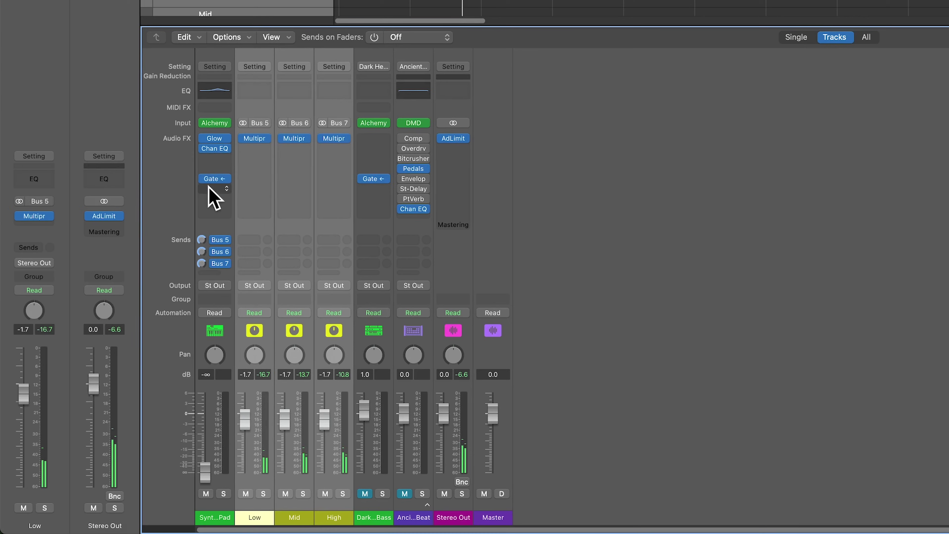
left_click_drag(134, 311, 160, 300)
left_click_drag(260, 169, 254, 167)
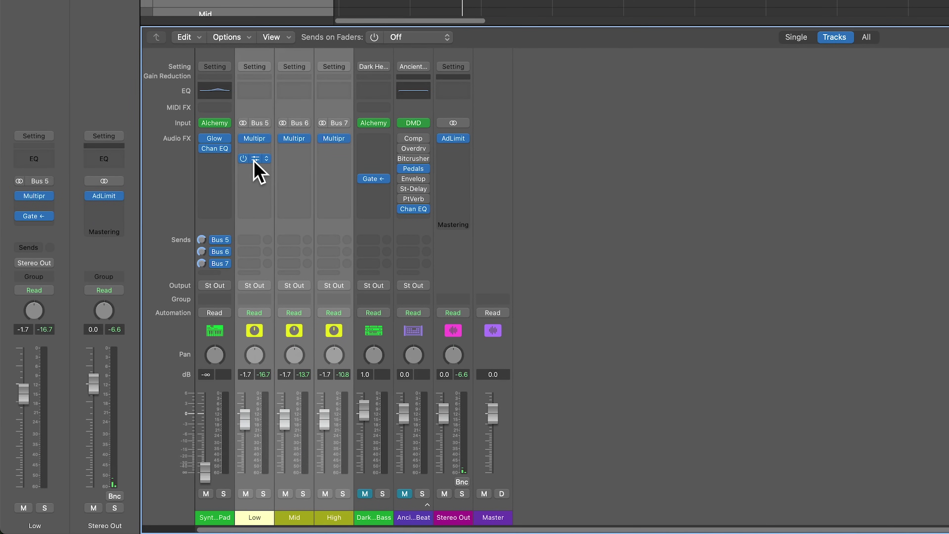
left_click_drag(254, 164, 333, 159)
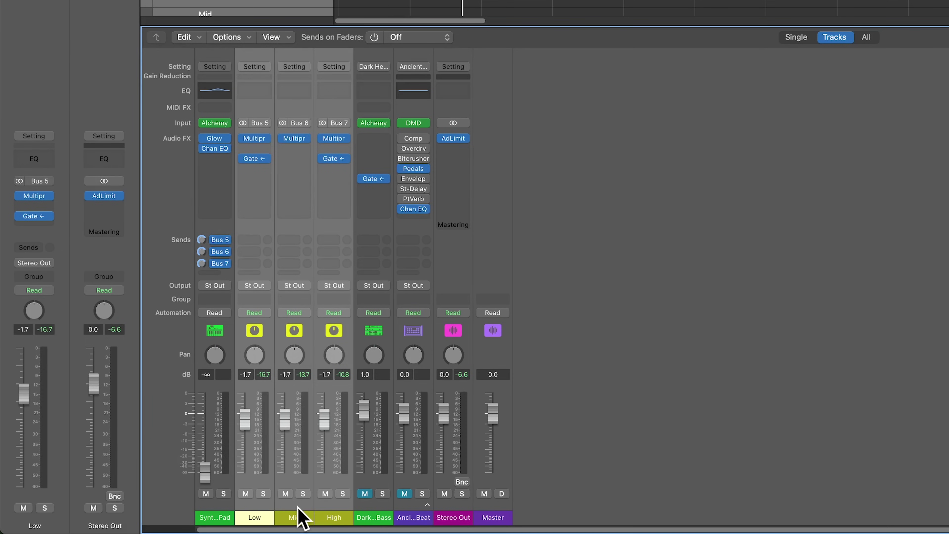
Move the High Noise Gate window clear of the strips and start playback
left_click(298, 516)
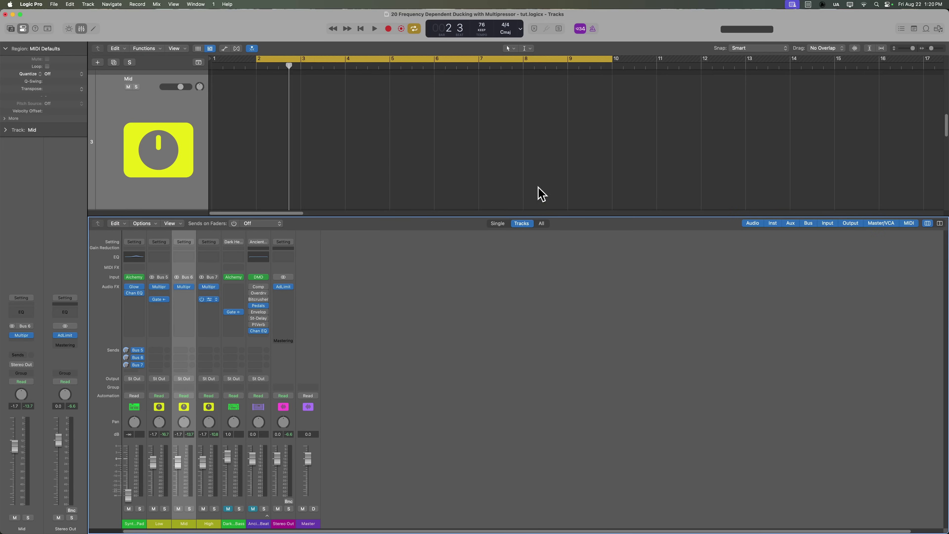
left_click_drag(518, 119, 564, 268)
key("space")
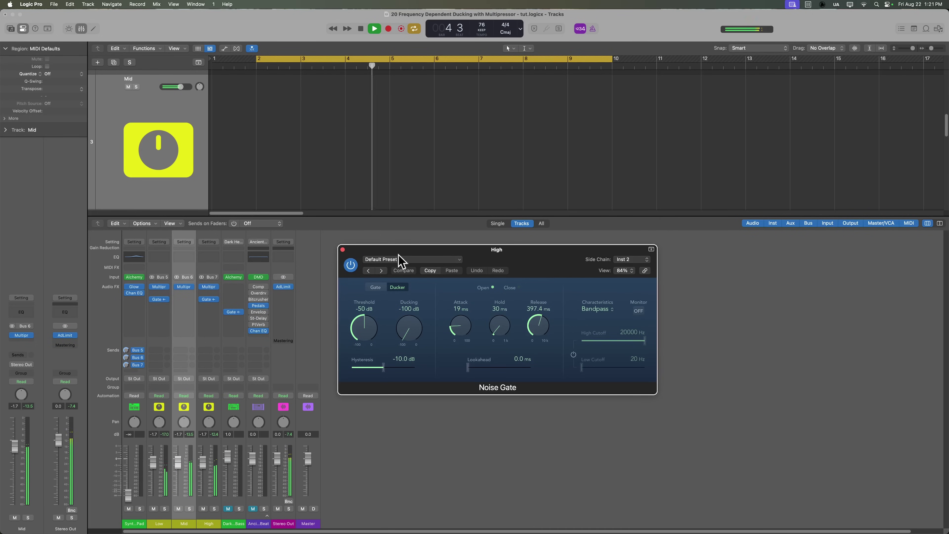
Stop playback, close the High gate window and hide the mixer
key("space")
left_click(343, 249)
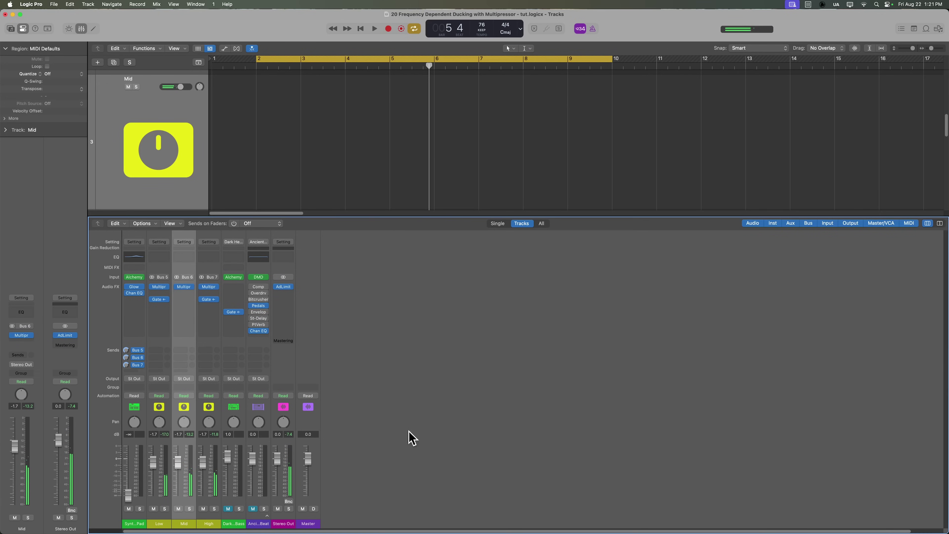
left_click(233, 523)
key("x")
Shrink the Low, Mid and High track rows, reselect Synth String Pad, and review the High gate
key("space")
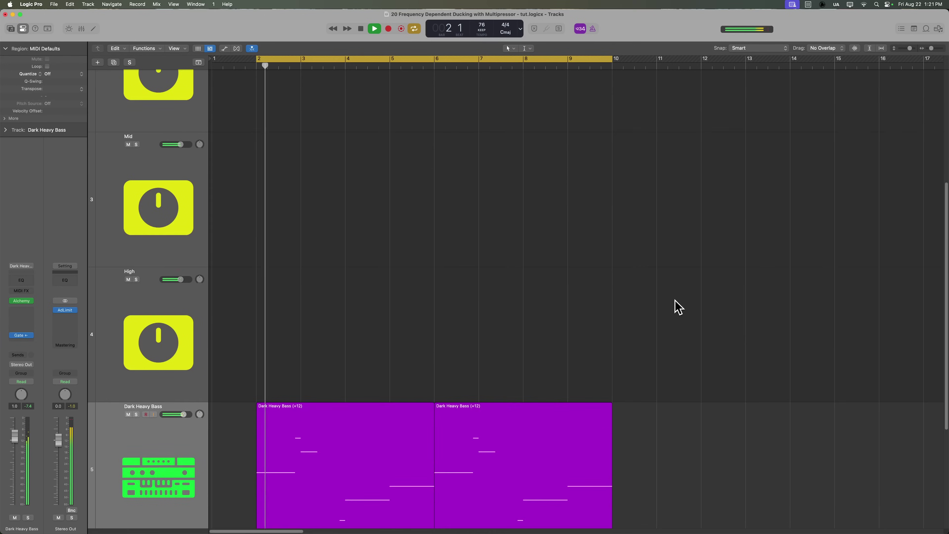
scroll(635, 299, "up", 3)
left_click_drag(179, 239, 162, 434)
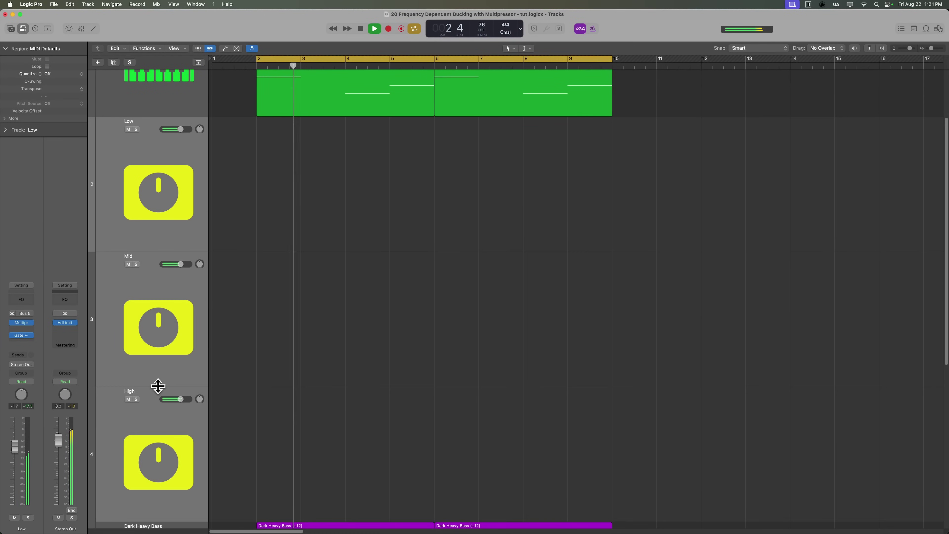
left_click_drag(158, 386, 158, 276)
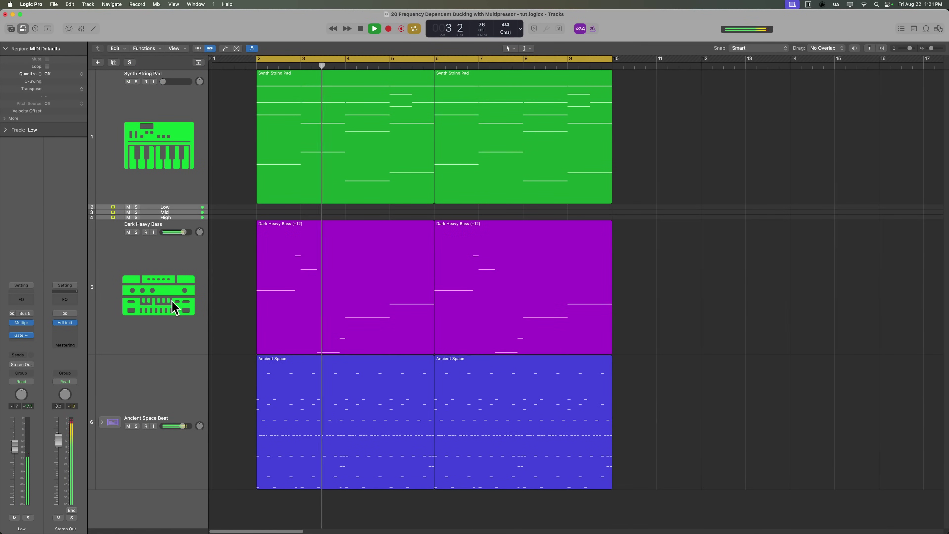
left_click(163, 154)
key("x")
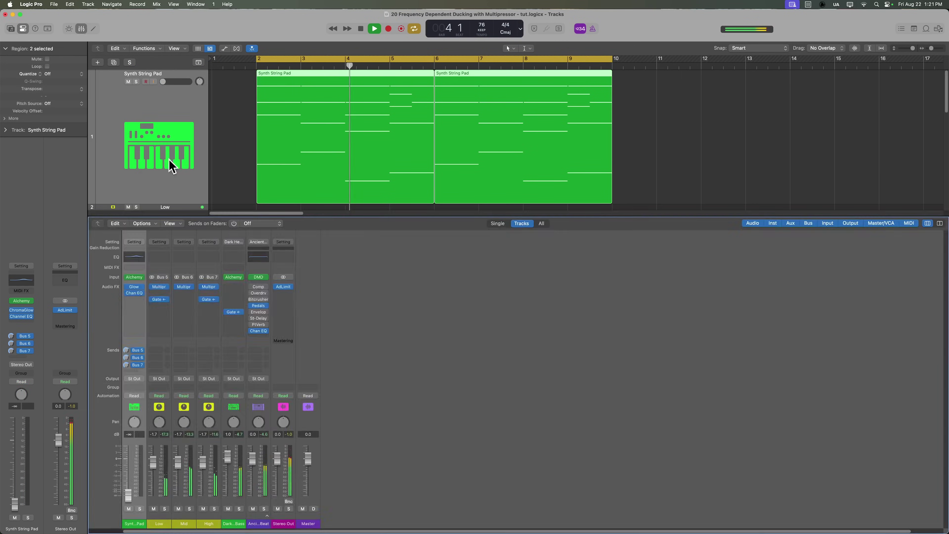
left_click(207, 299)
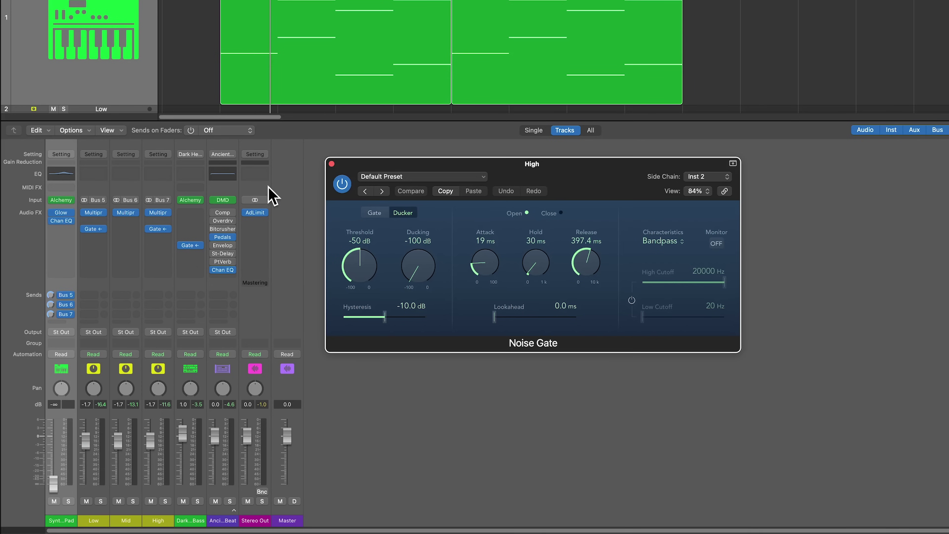
left_click(331, 164)
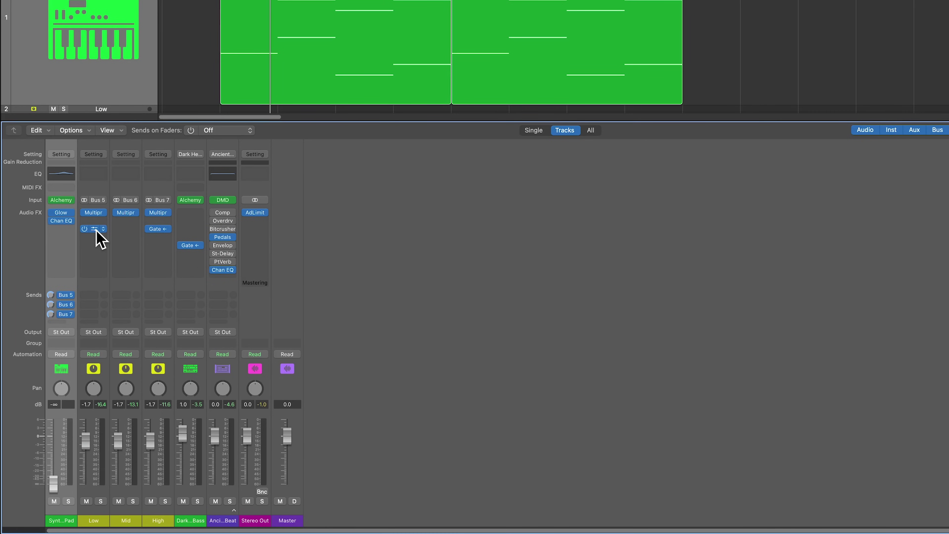
Copy Low's gate to Mid, set it to Gate keyed from Hi-Hat 3 (Inst 11), and play
left_click_drag(95, 230, 125, 234)
left_click(125, 229)
left_click_drag(455, 2, 506, 179)
left_click(374, 217)
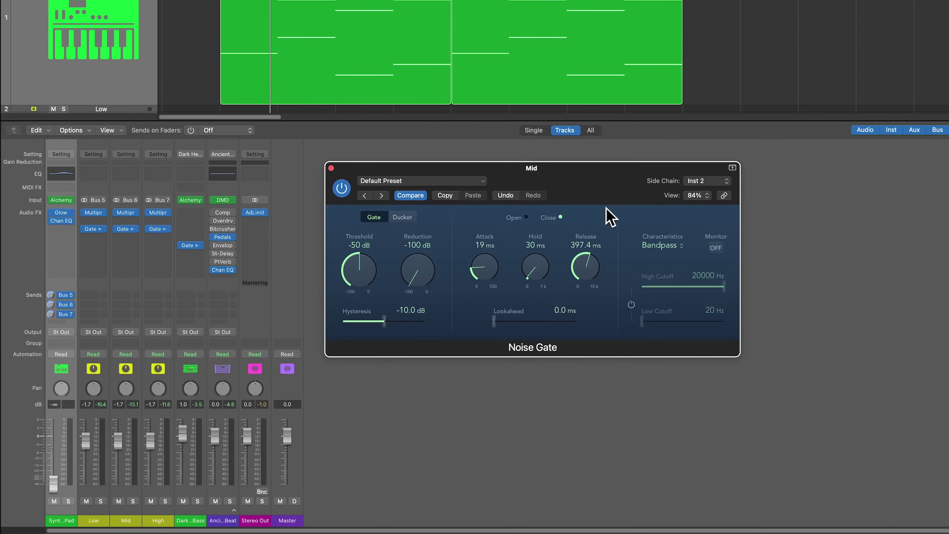
left_click(704, 181)
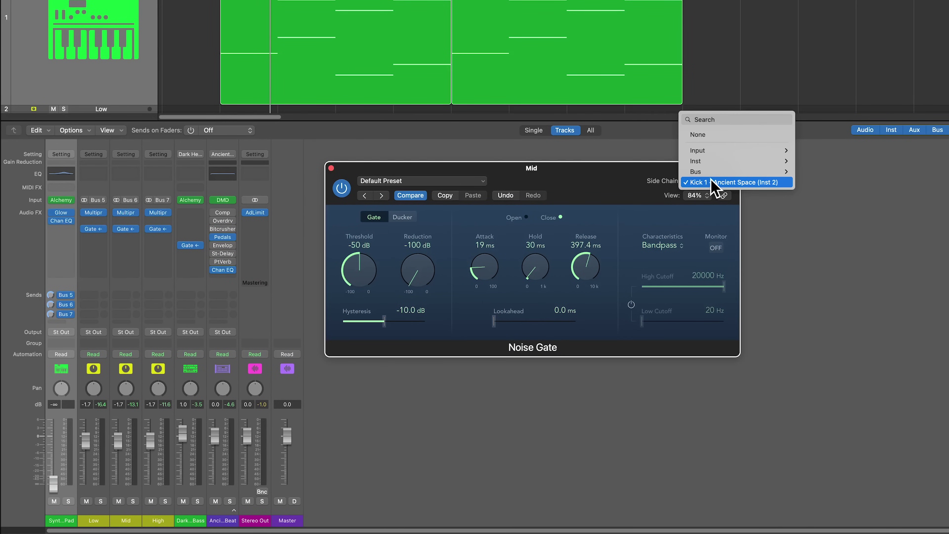
mouse_move(748, 162)
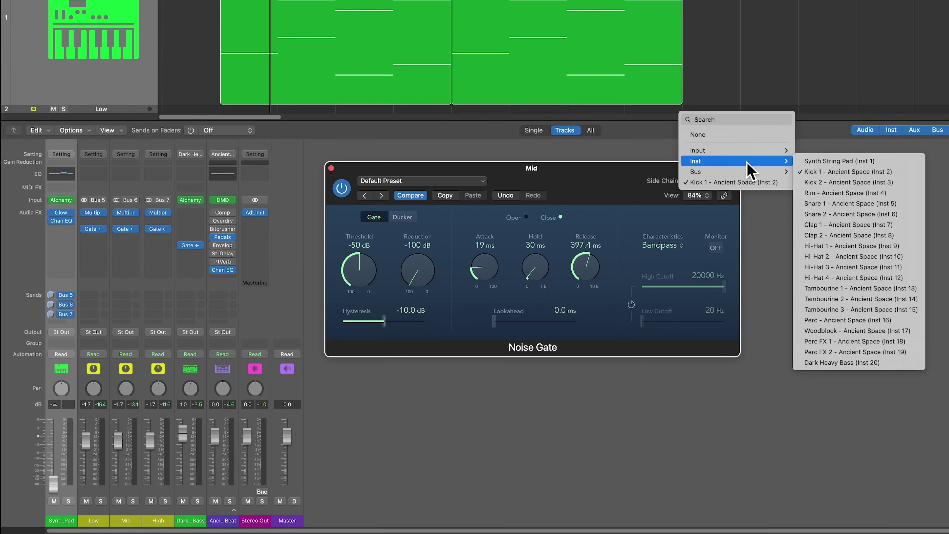
left_click(871, 267)
key("space")
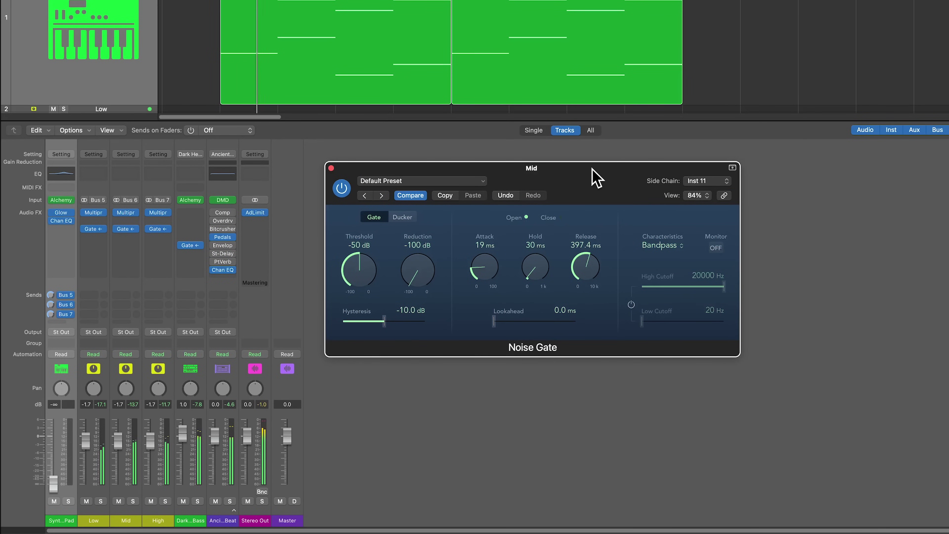
With Mid soloed, set its gate to -25 dB threshold, 3 ms attack, 0 ms hold, ~171 ms release
left_click(132, 501)
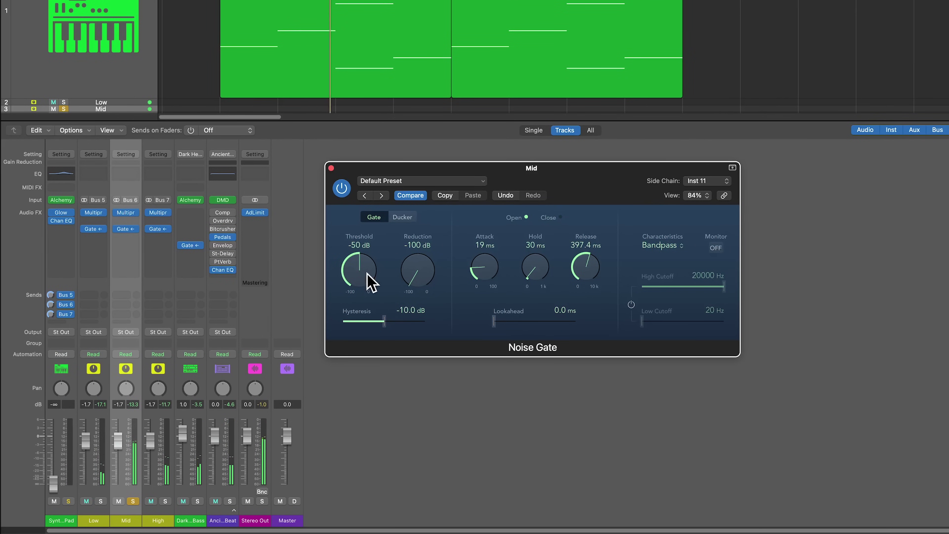
left_click_drag(370, 260, 377, 245)
left_click_drag(500, 282, 531, 295)
left_click_drag(591, 275, 597, 297)
left_click(130, 502)
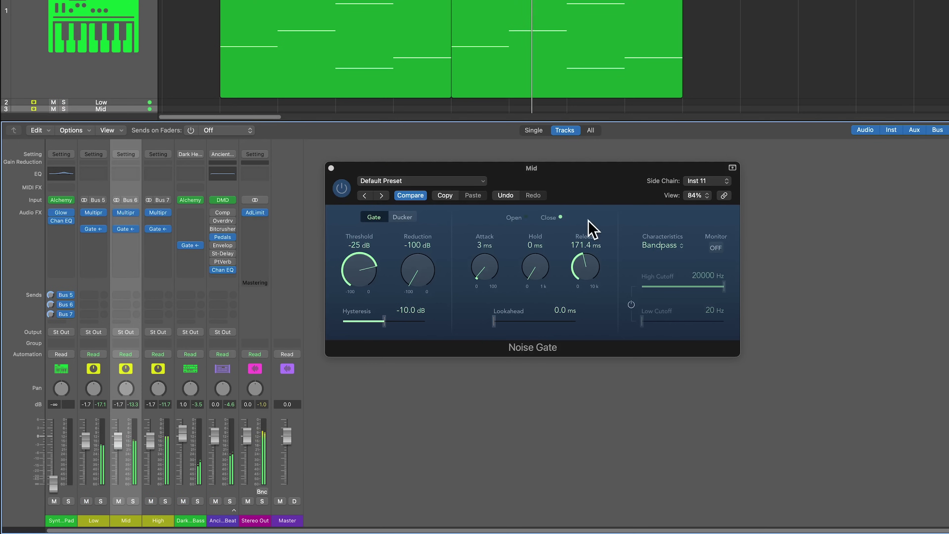
Lower the High aux fader to -4.3 dB and raise the Low aux to -0.8 dB
left_click(593, 181)
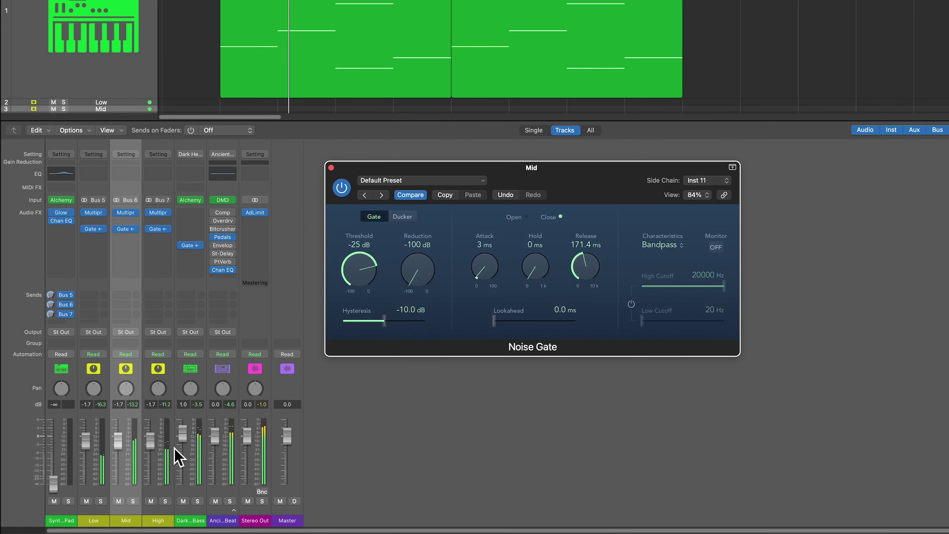
left_click_drag(150, 441, 149, 452)
left_click_drag(85, 446, 86, 442)
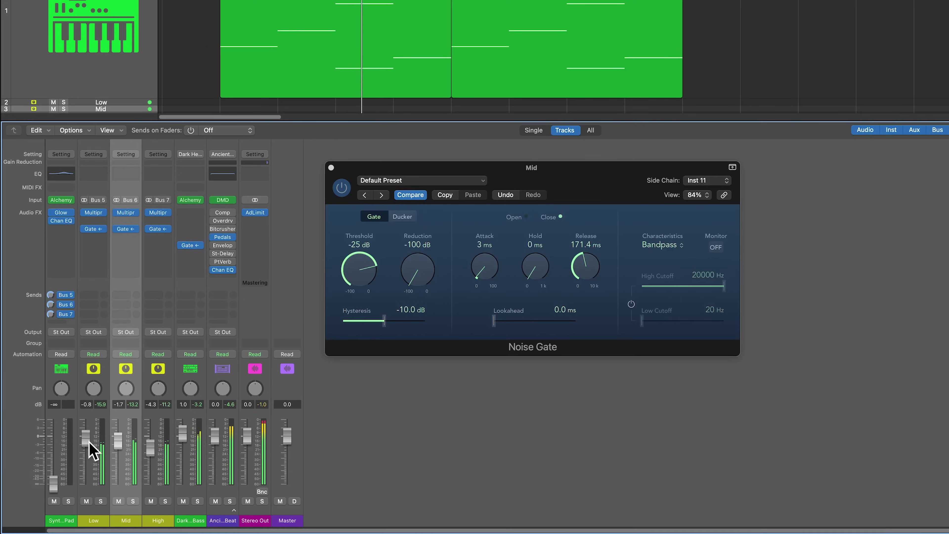
left_click(564, 175)
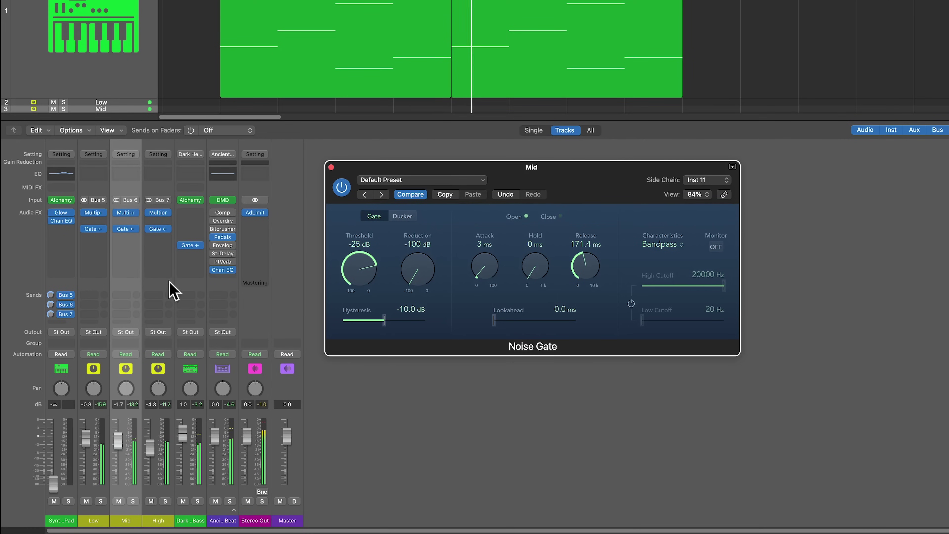
mouse_move(124, 238)
mouse_move(156, 230)
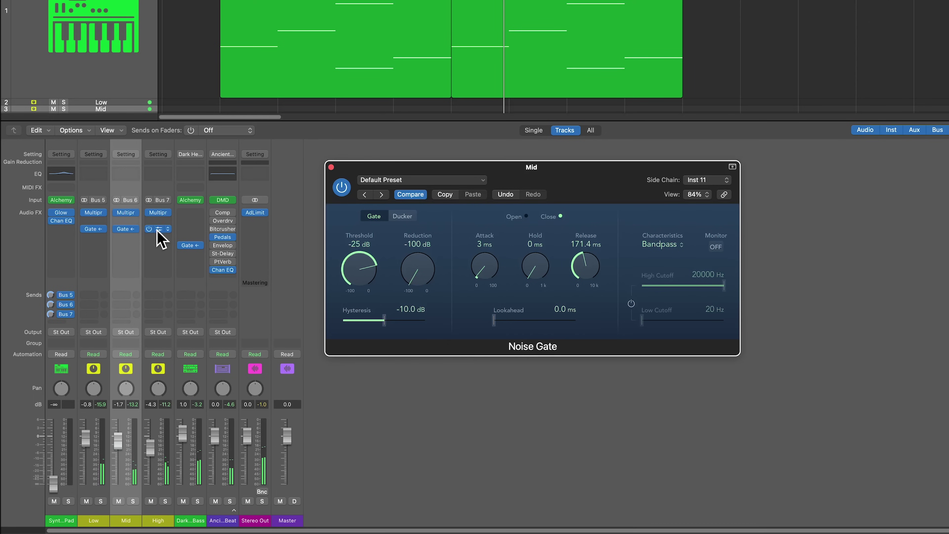
Swap the High and Mid gate inserts and arrange both Noise Gate windows, High below Mid
mouse_move(160, 229)
left_mouse_down()
mouse_move(132, 250)
mouse_move(122, 239)
mouse_move(149, 230)
mouse_move(159, 238)
left_mouse_up()
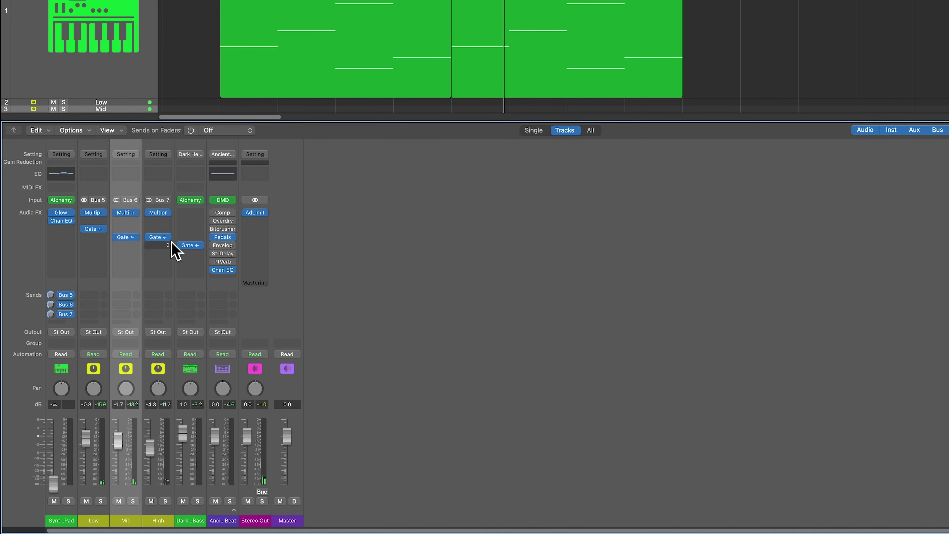
left_click(130, 238)
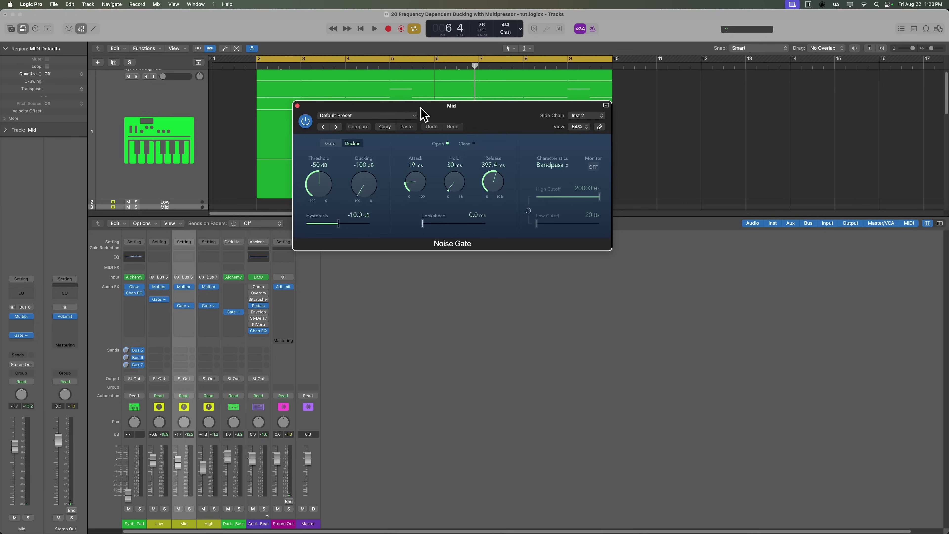
left_click_drag(423, 110, 462, 254)
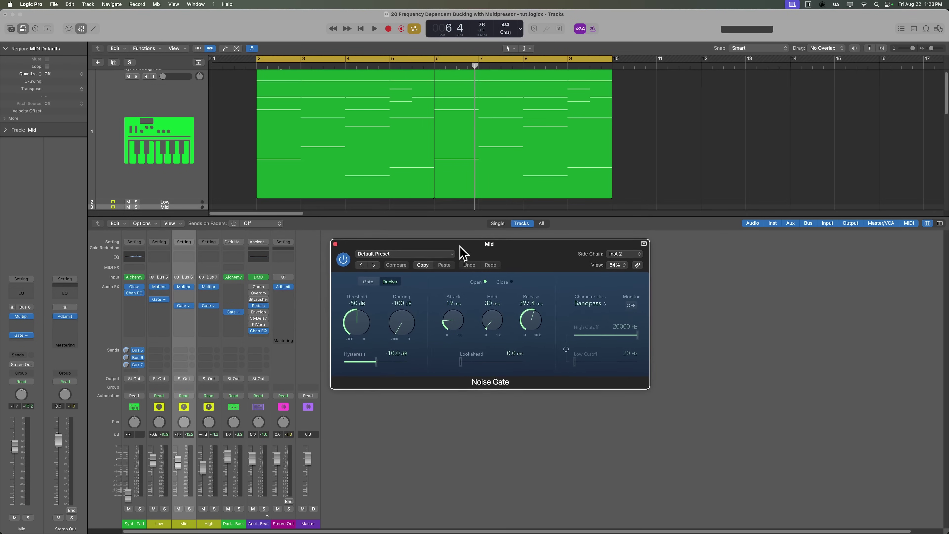
left_click(218, 306)
left_click_drag(488, 108, 754, 351)
Ease the Mid Noise Gate's ducking depth from -100 dB to -19 dB and start playback
left_click(513, 251)
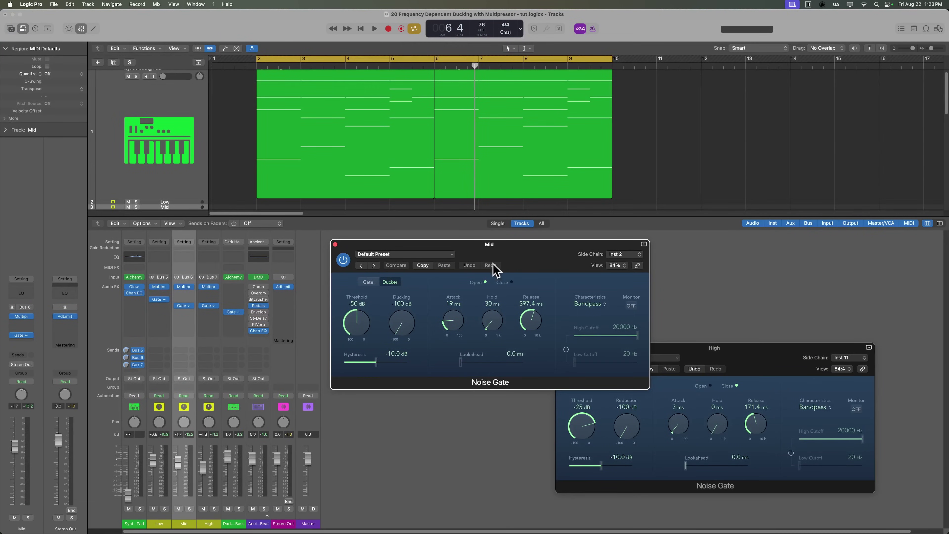
left_click_drag(408, 329, 452, 239)
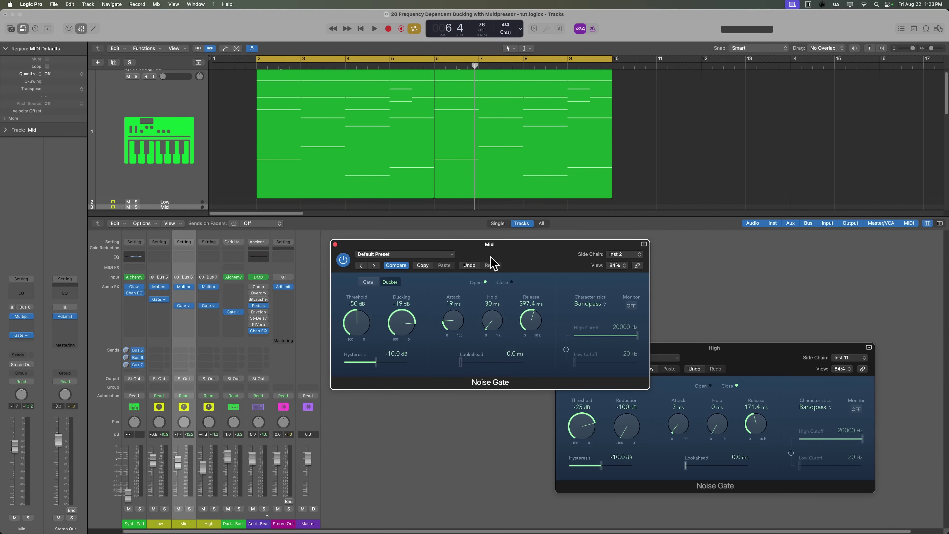
key("space")
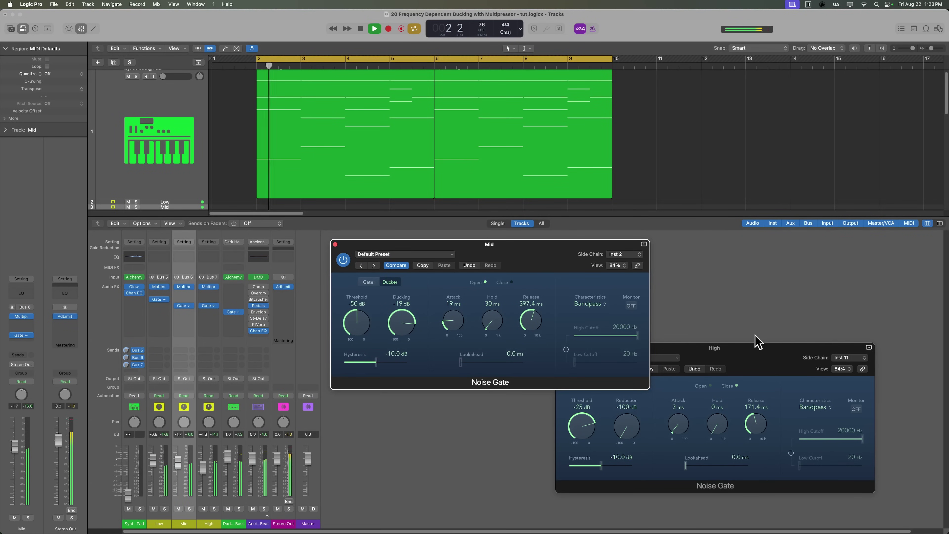
During playback, pull the High aux fader from -4.3 dB down to about -5.9 dB, then stop
left_click(770, 359)
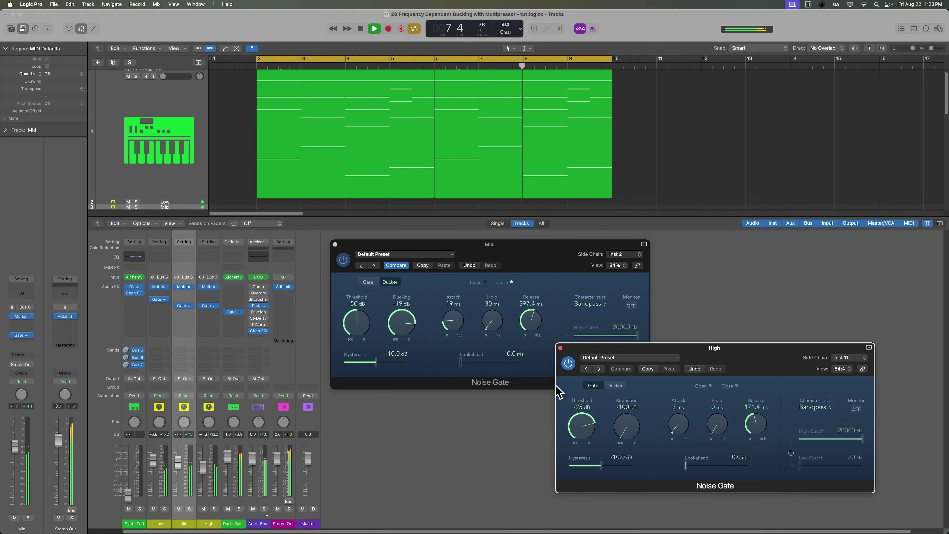
left_click_drag(200, 467, 200, 472)
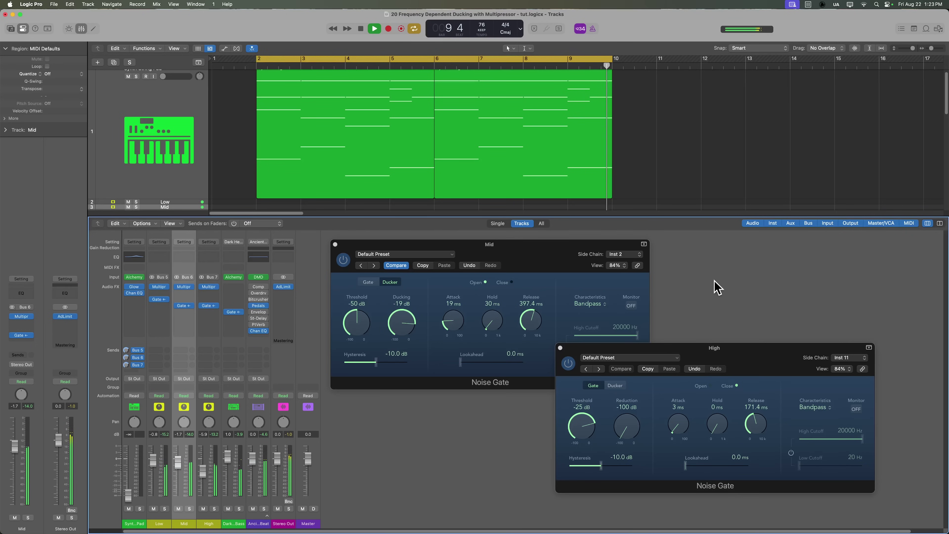
key("space")
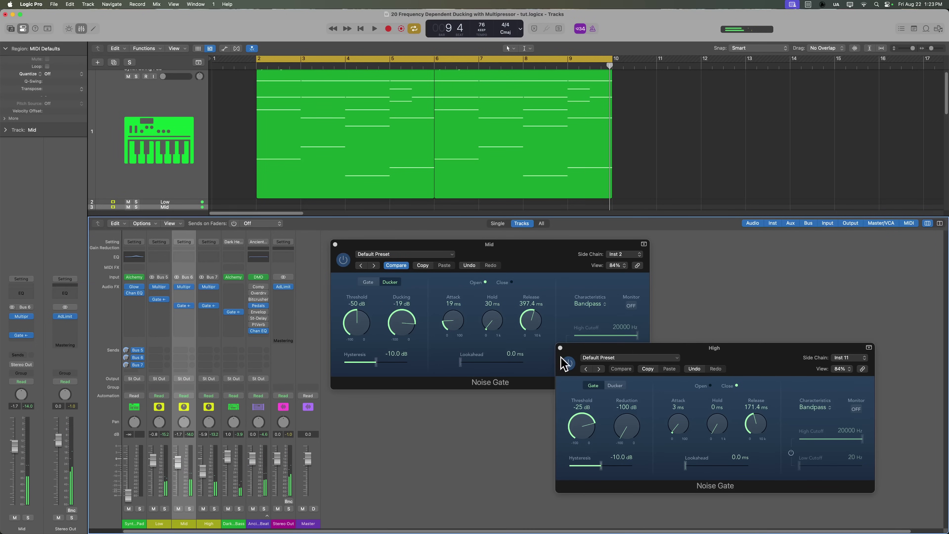
Open the Mid aux's Multipressor, showing only band 2 soloed between 310 Hz and 770 Hz
left_click(184, 287)
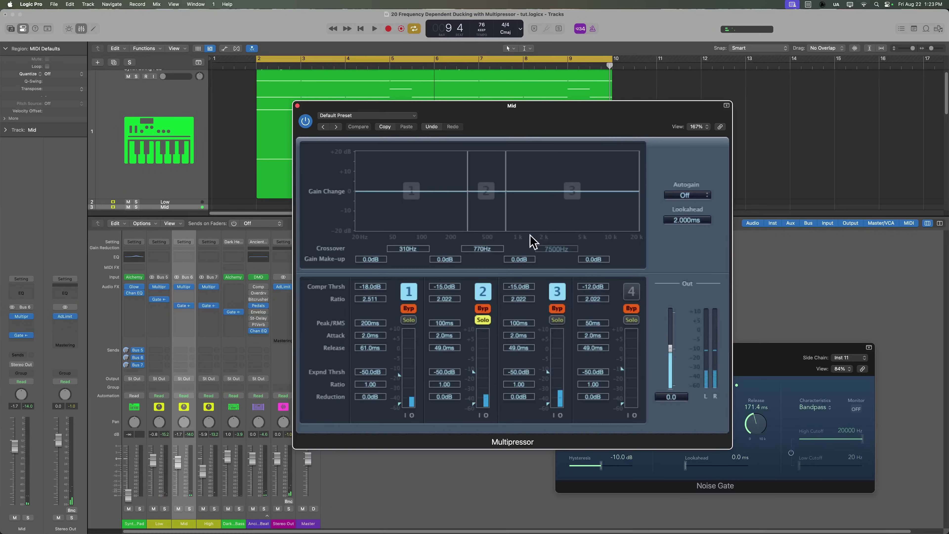